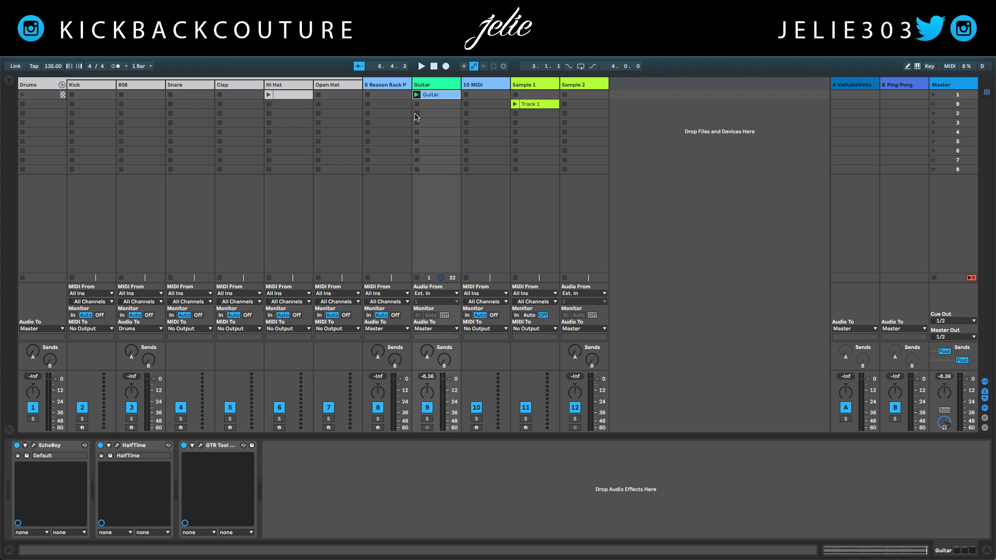
Play the guitar loop and inspect the settings of its EchoBoy, HalfTime and GTR Tool Rack effects.
key(space)
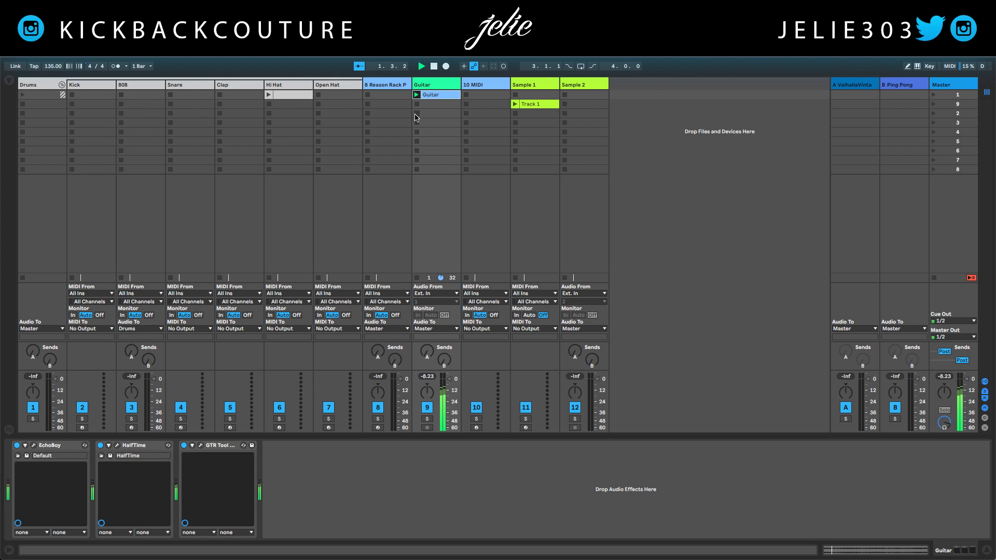
click(34, 445)
click(34, 446)
click(118, 446)
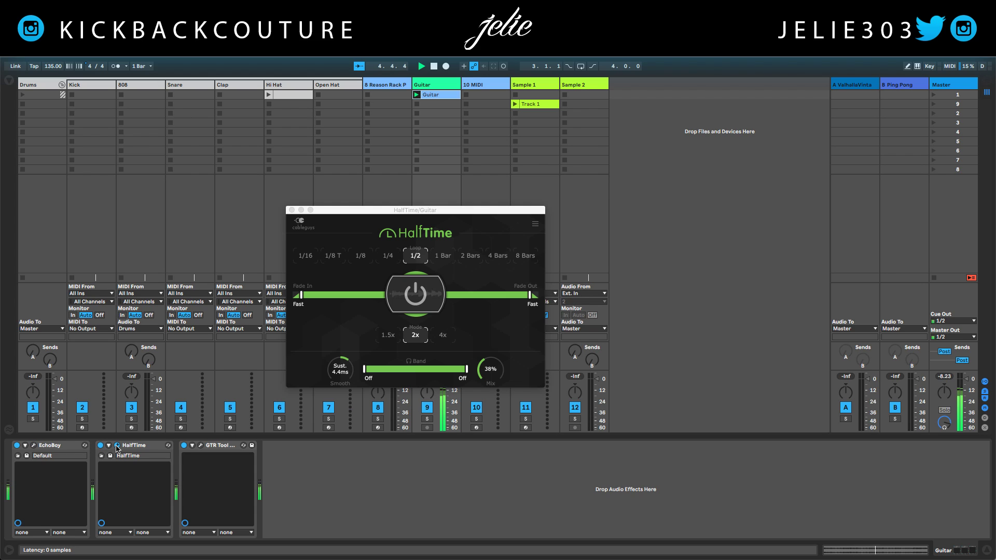
click(117, 446)
click(201, 446)
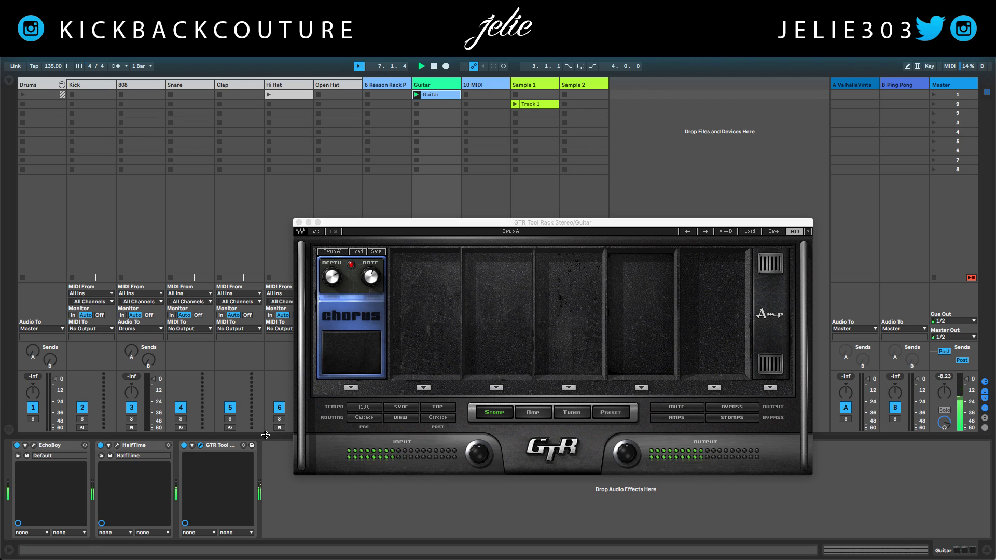
click(299, 222)
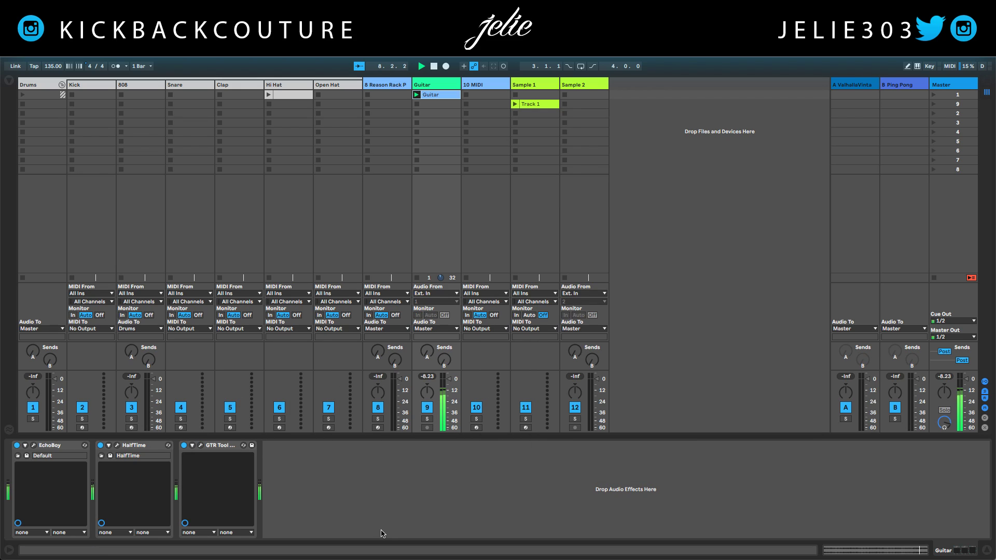
Open the Reason Rack Plugin on track 8 and set the Redrum pattern length to 64 steps, editing steps 1-16.
click(396, 86)
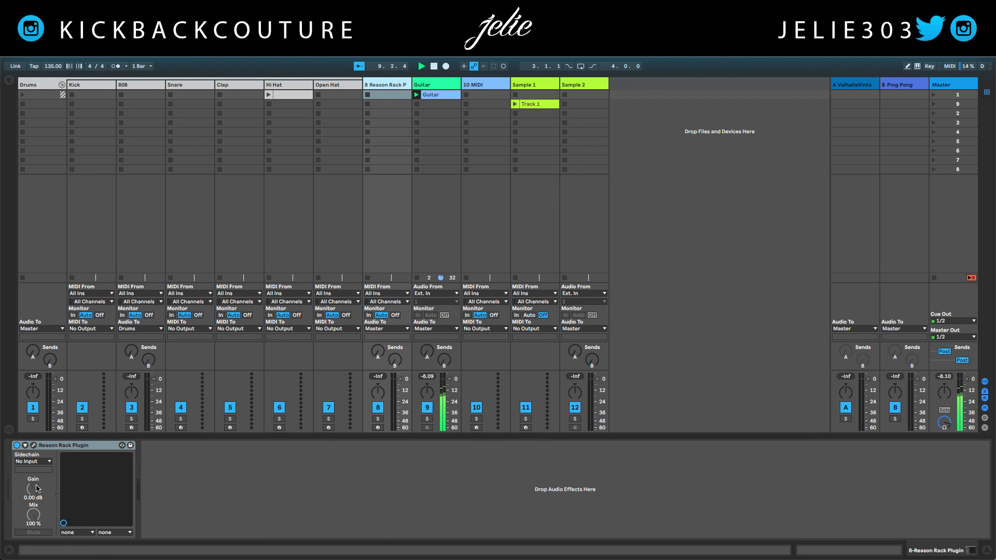
click(34, 445)
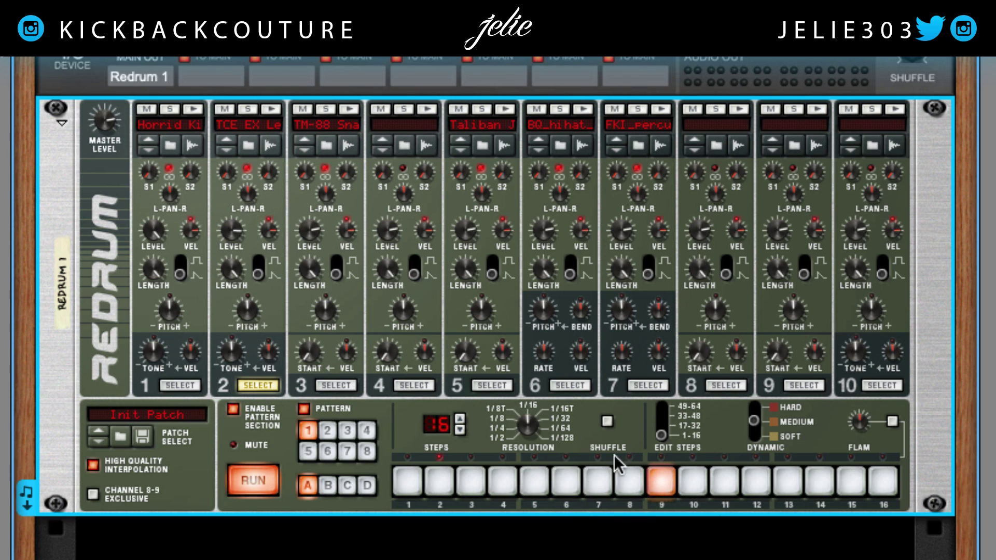
click(659, 437)
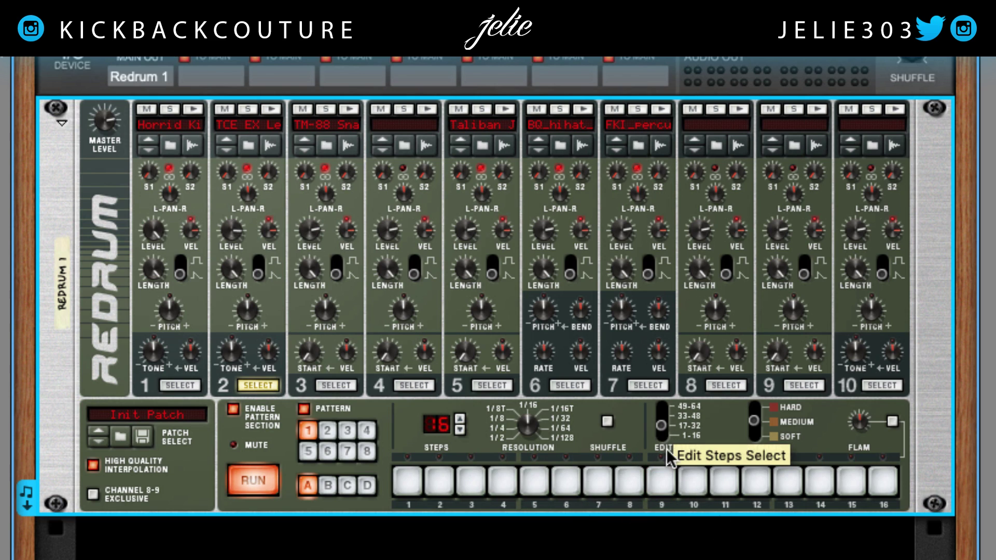
drag(440, 426, 427, 336)
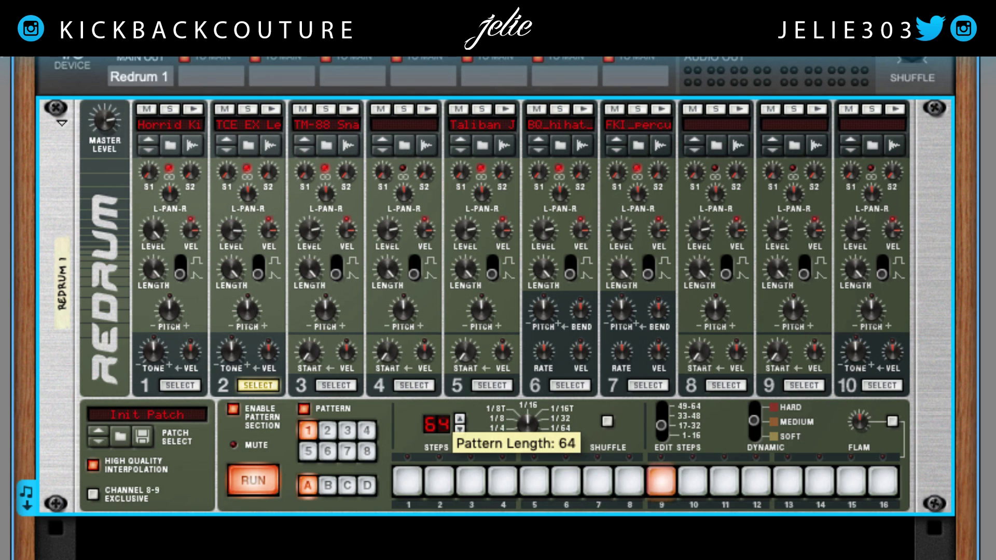
click(661, 414)
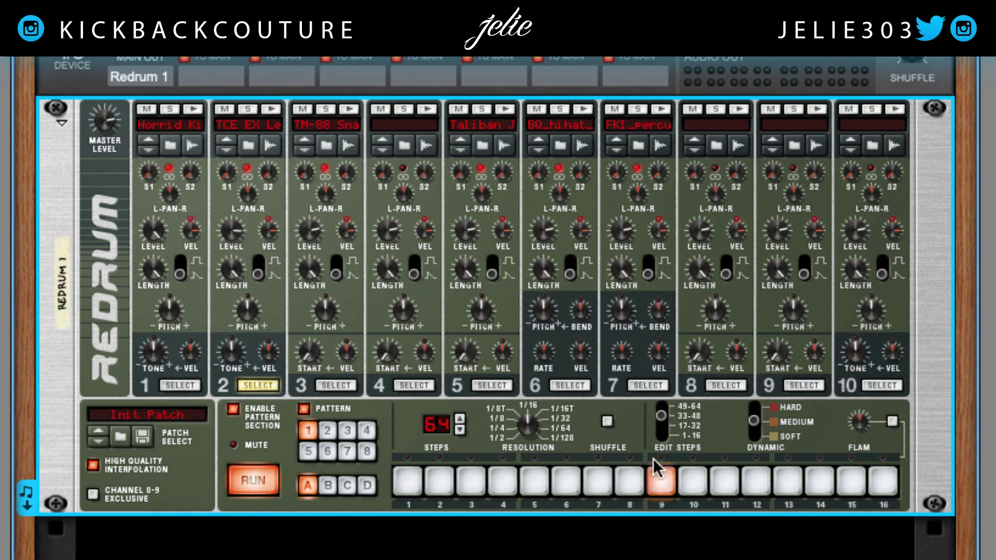
click(661, 410)
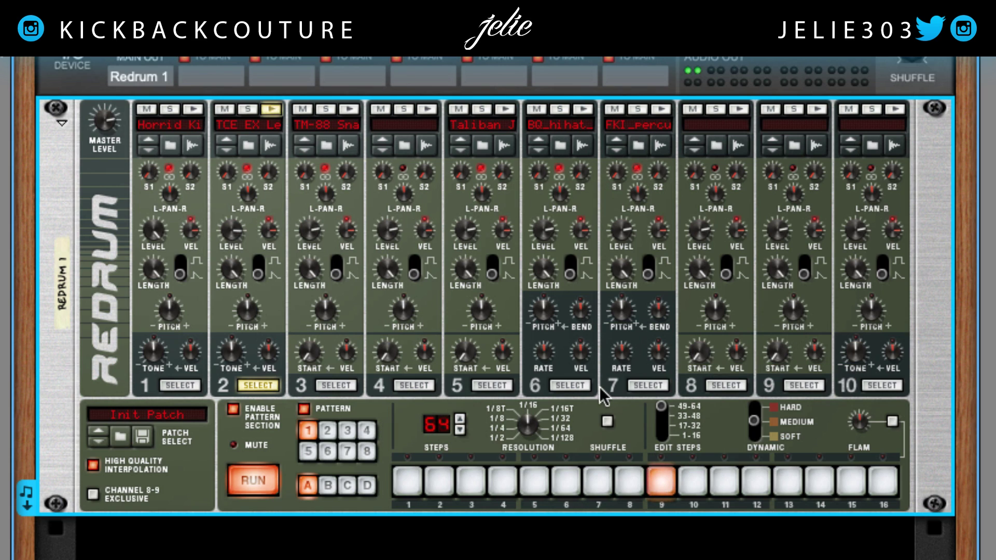
click(661, 429)
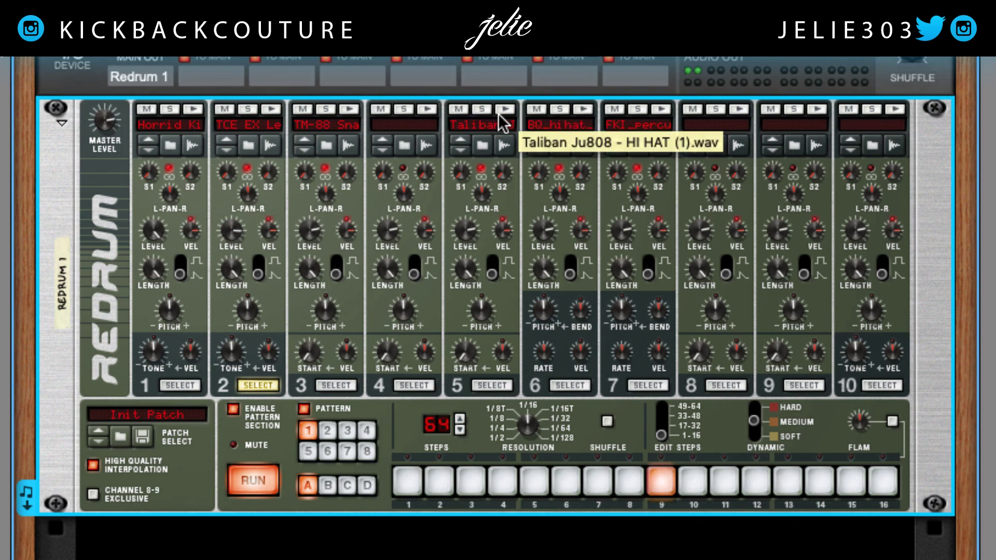
Program the channel 5 hi-hat on every odd step from 1 to 15, alternating medium and soft hits.
click(506, 109)
click(478, 387)
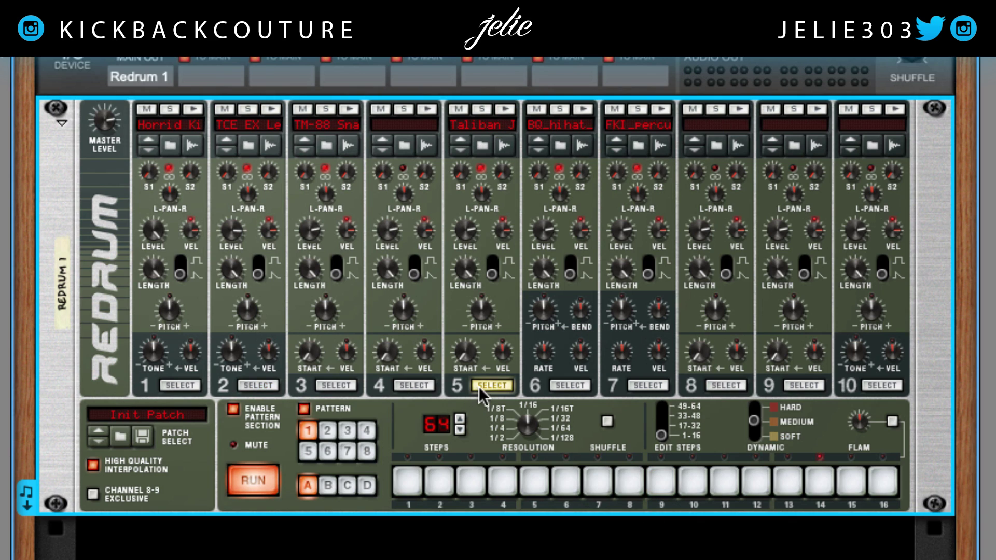
click(402, 478)
click(472, 480)
click(535, 481)
click(598, 481)
click(661, 482)
click(723, 482)
click(786, 485)
click(848, 486)
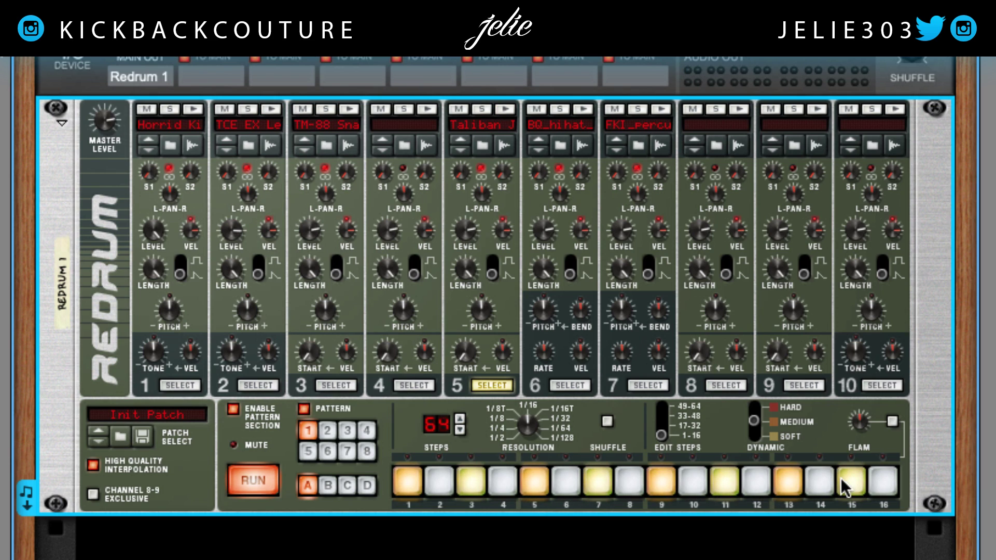
Try a hard accent on step 1 of the channel 5 hi-hat while playback is stopped.
key(space)
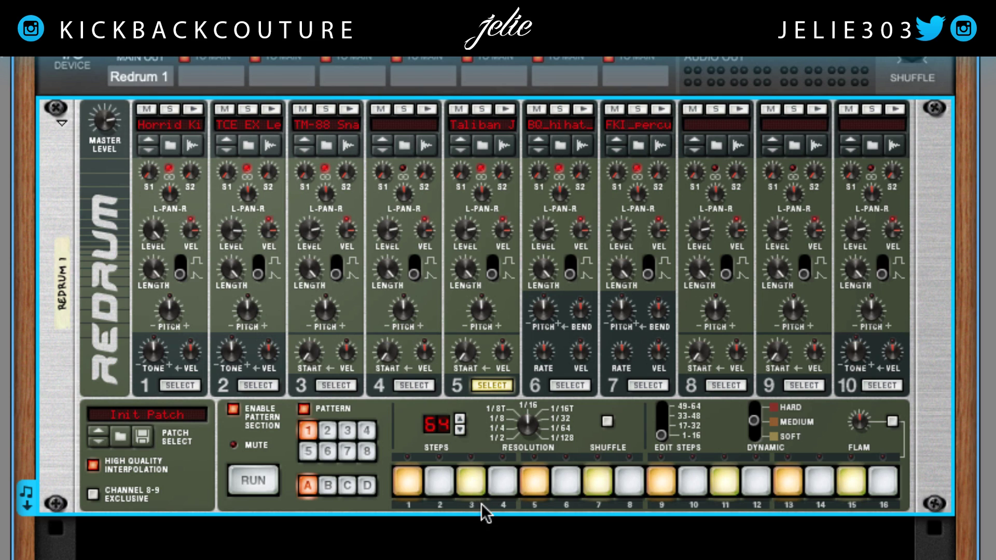
click(408, 486)
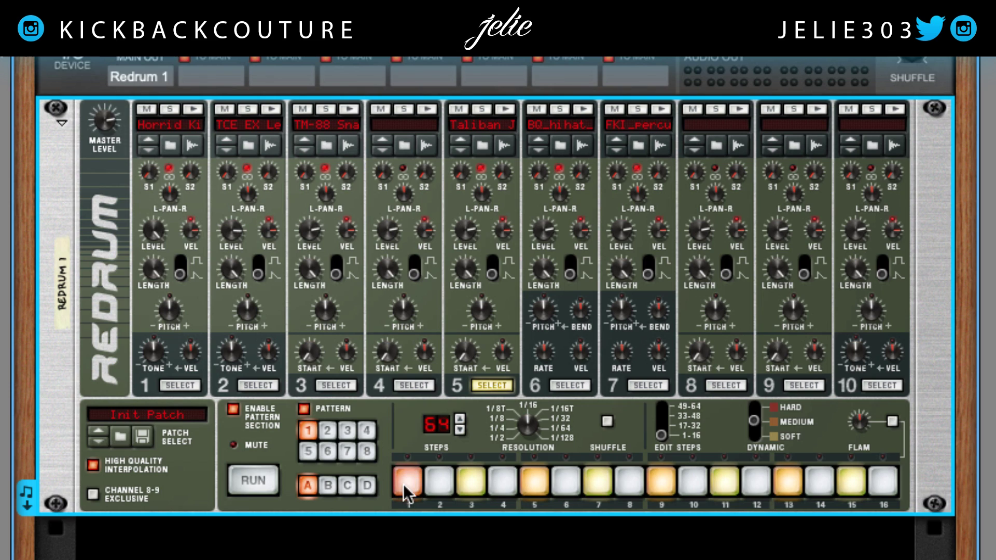
click(407, 483)
click(407, 482)
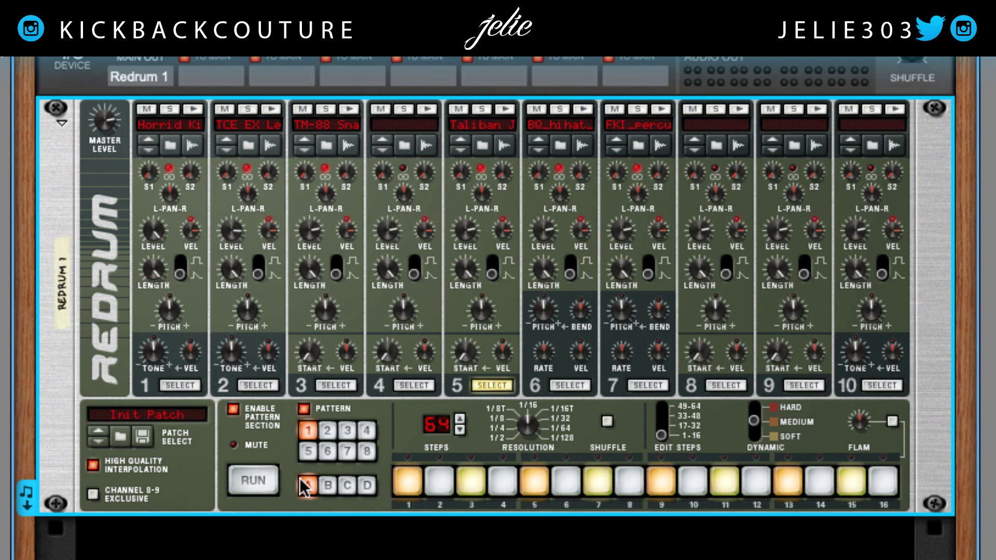
click(272, 484)
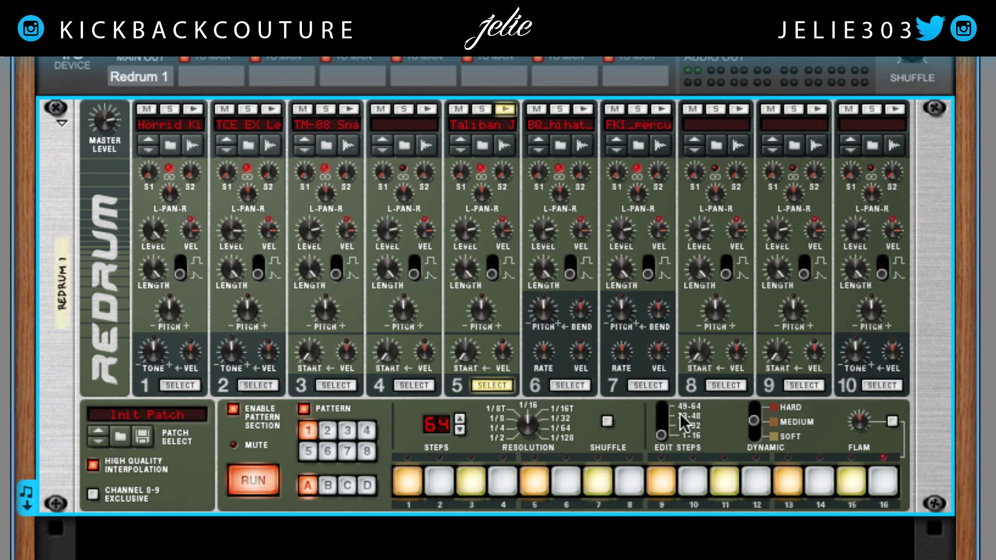
Add a medium hi-hat hit on step 14 of the 1-16 page, trying and removing one on step 16.
click(882, 481)
key(space)
click(831, 487)
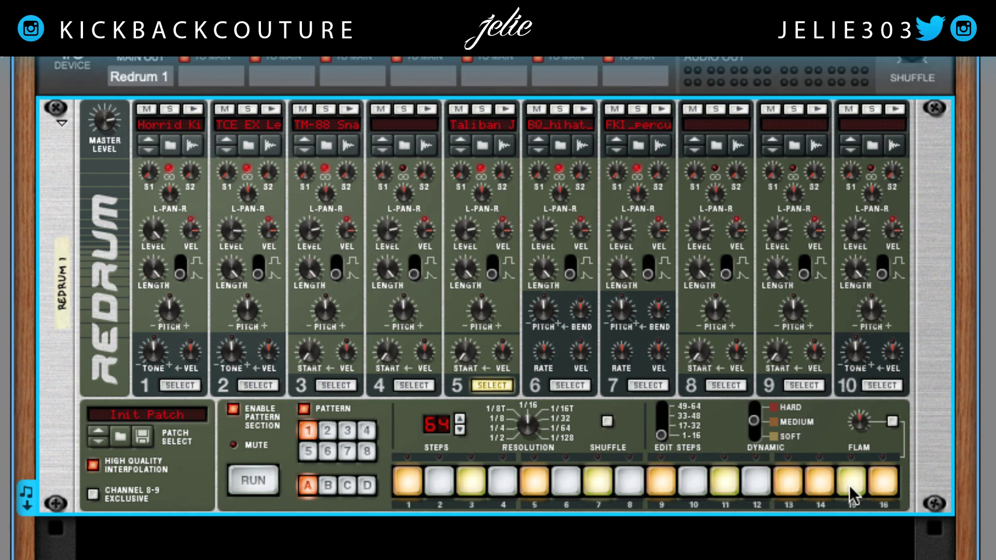
key(space)
click(888, 485)
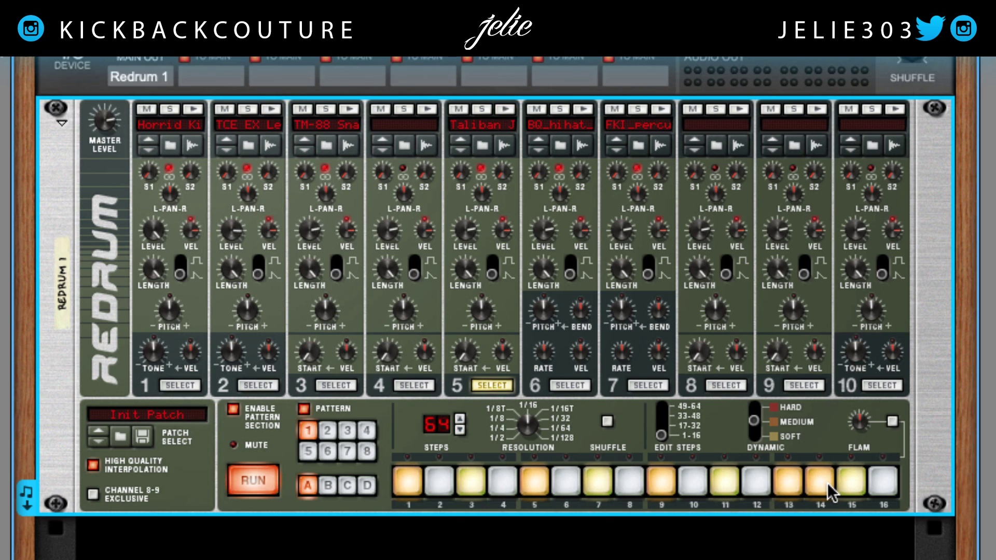
key(space)
Continue the hi-hat pattern through steps 17-64, adding soft hits on buttons 6 and 14 of the 49-64 page, and restart playback.
click(667, 427)
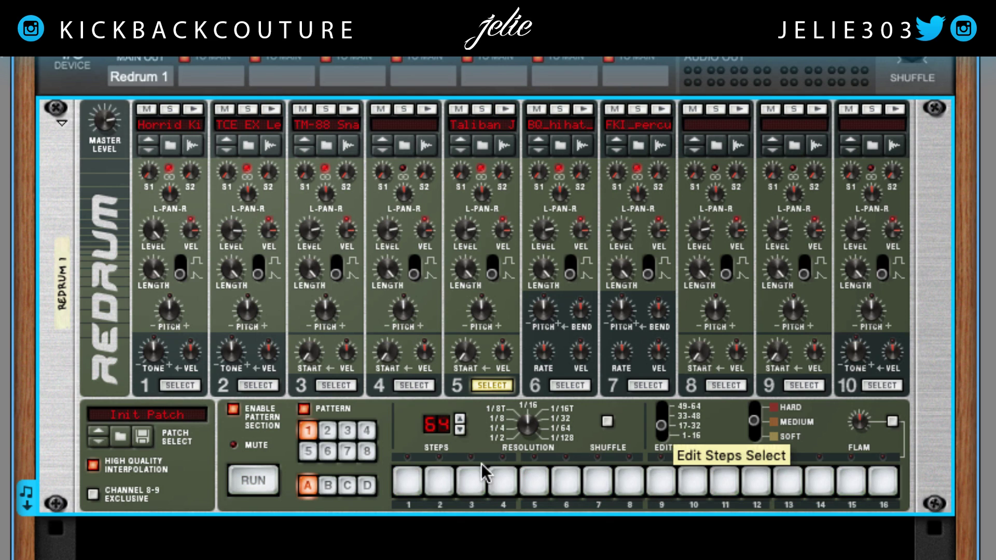
click(408, 482)
click(661, 410)
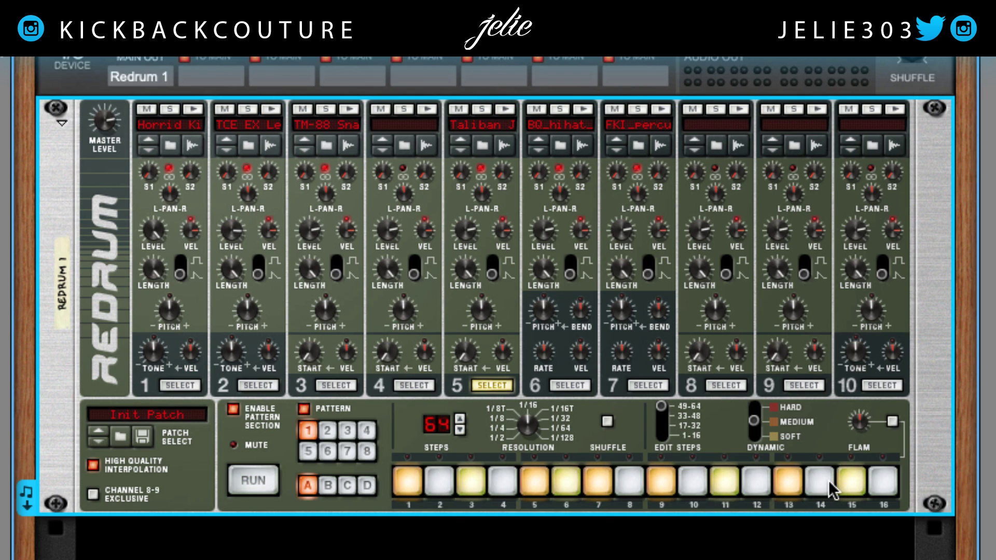
key(space)
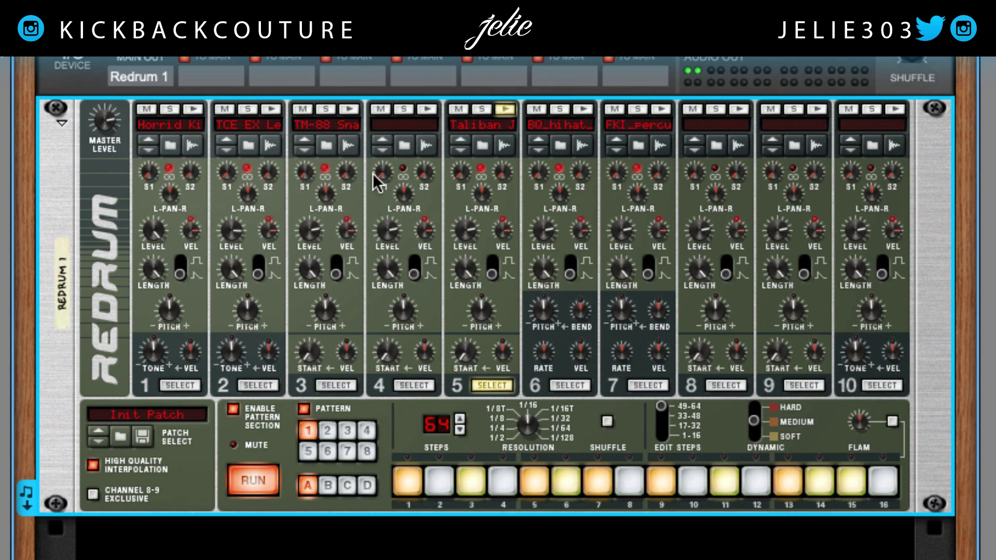
Program the channel 3 snare with medium hits on button 15 of all four step pages, plus button 3 of the 49-64 page.
click(324, 384)
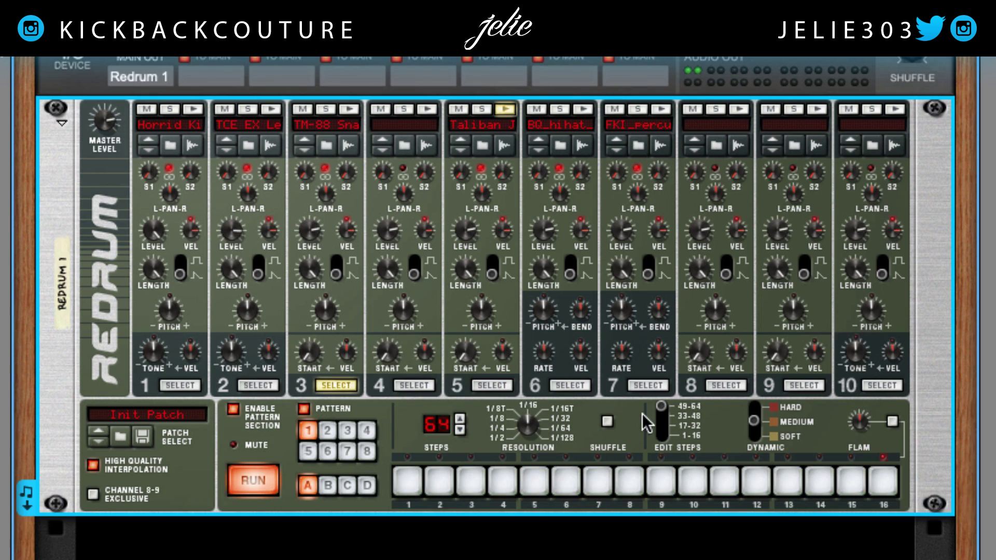
drag(662, 410, 662, 436)
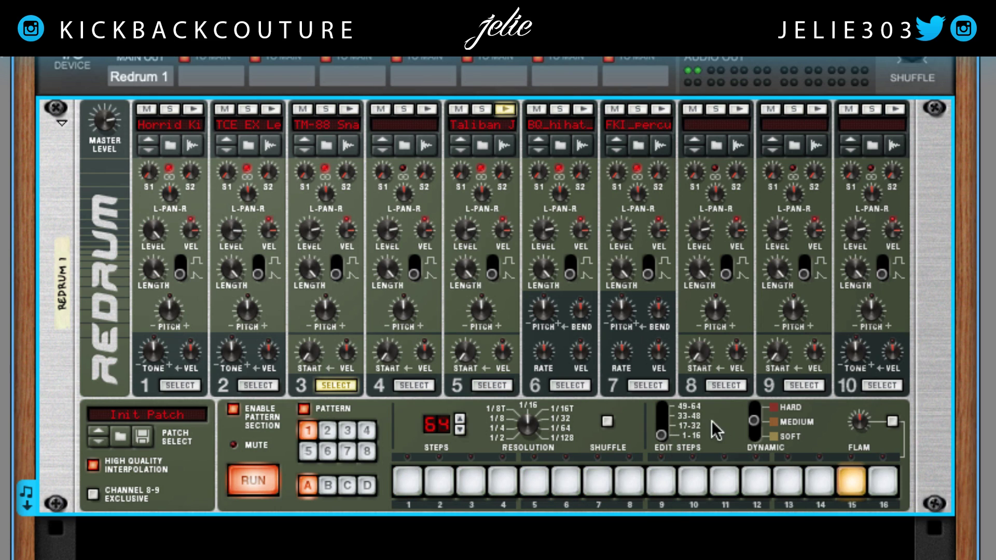
click(661, 426)
click(845, 480)
click(661, 414)
click(853, 491)
click(661, 408)
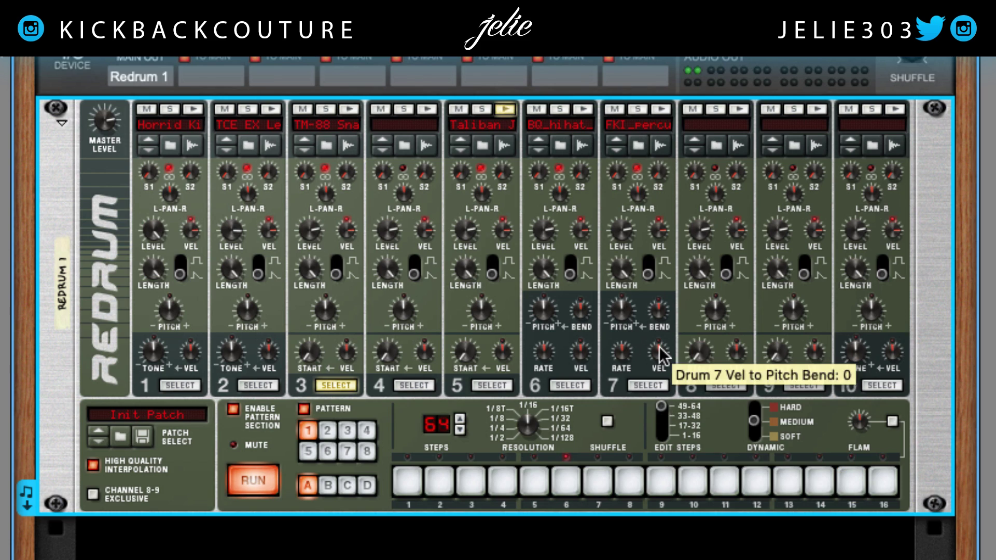
click(475, 488)
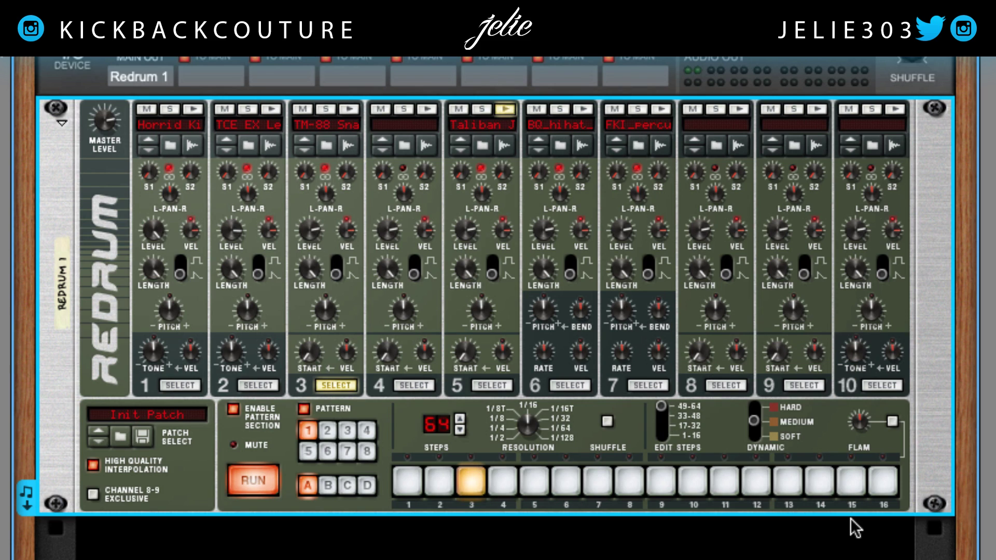
click(858, 486)
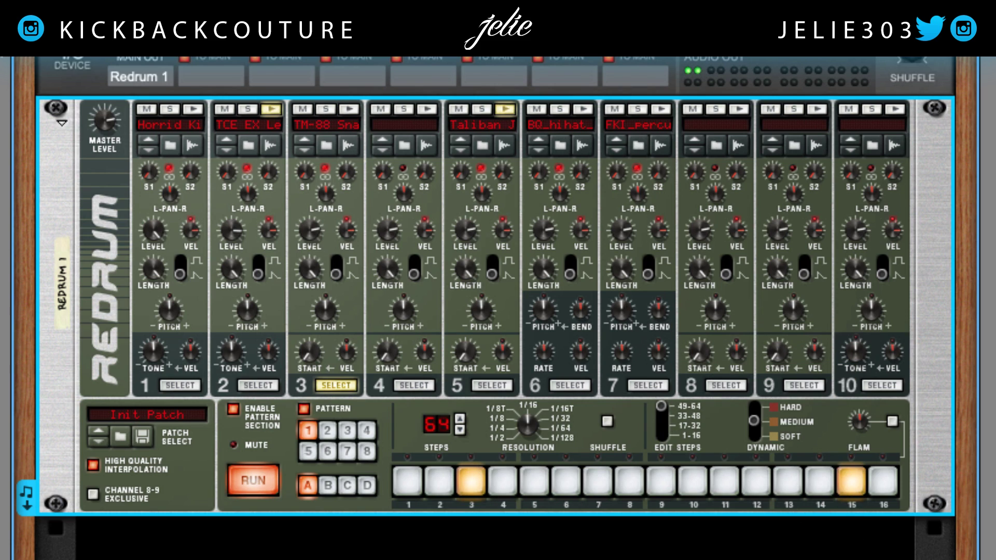
Program the channel 1 kick on buttons 1 and 7 of the 1-16 and 33-48 pages, with hard hits on button 1.
click(183, 384)
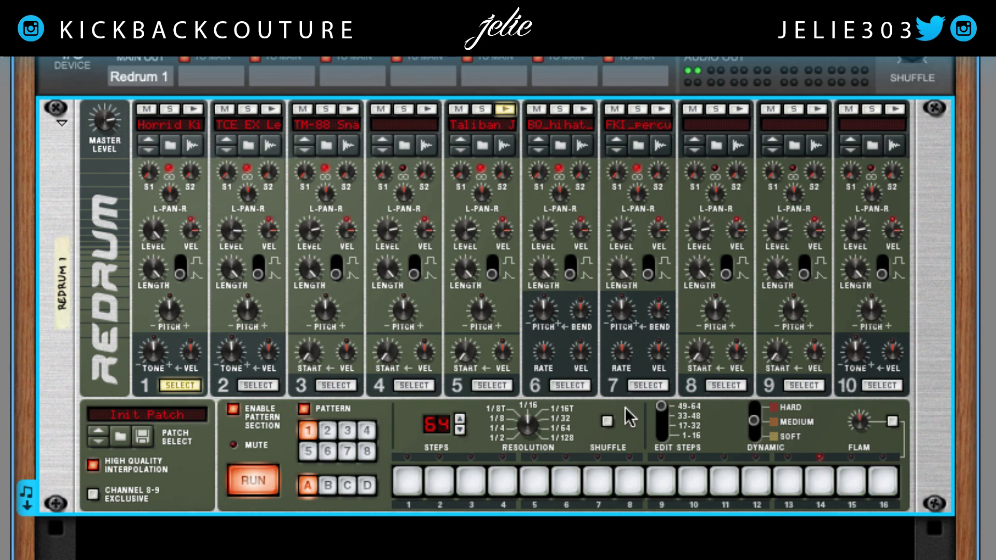
click(662, 434)
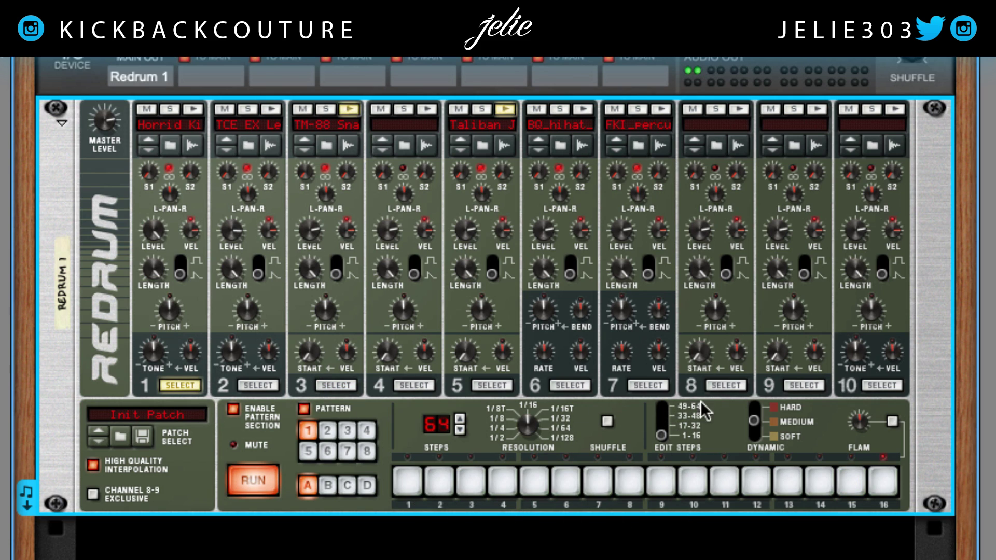
click(405, 482)
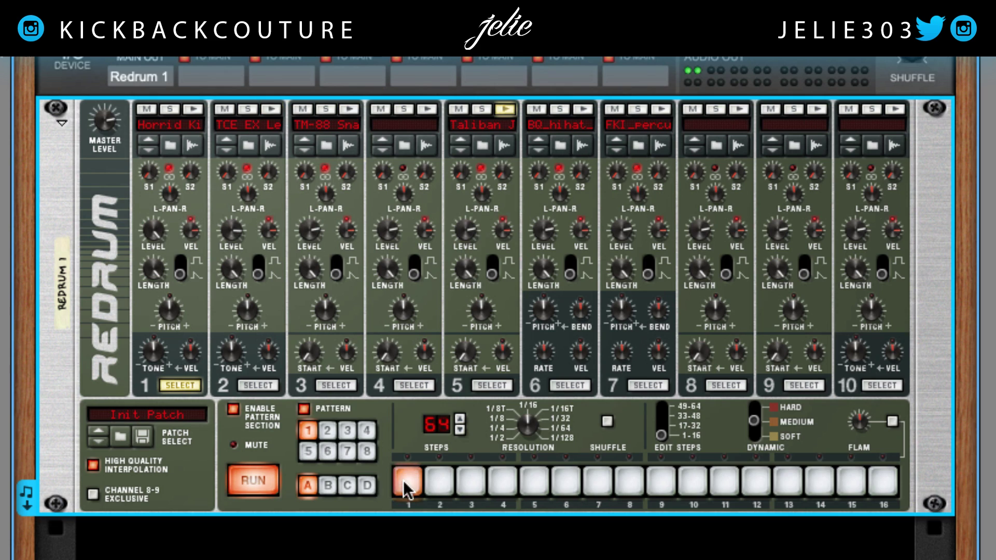
click(597, 472)
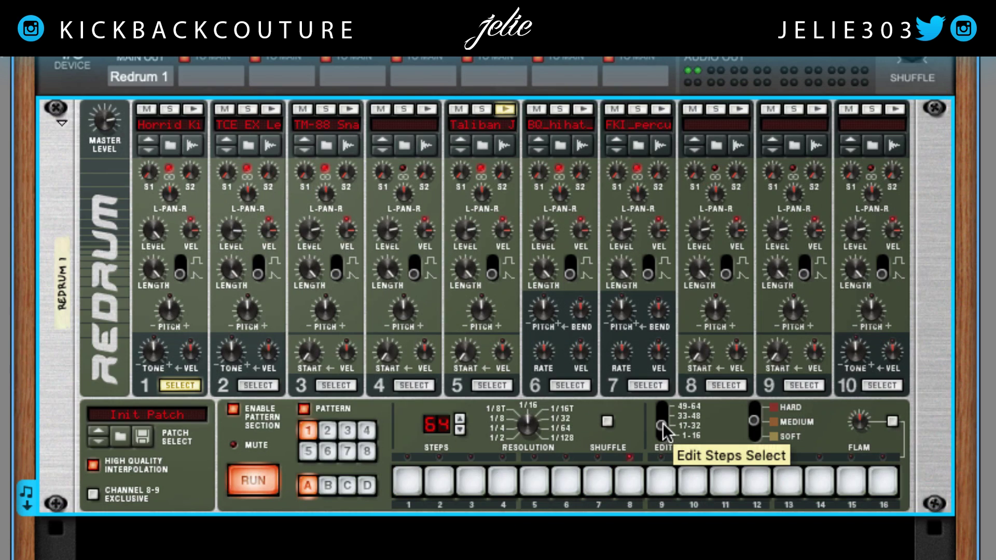
click(661, 410)
click(407, 480)
click(597, 480)
Add a hard kick on button 5 of the 17-32 page and replace the 33-48 page's button 7 kick with a medium hit on button 5.
click(661, 433)
click(534, 480)
click(597, 480)
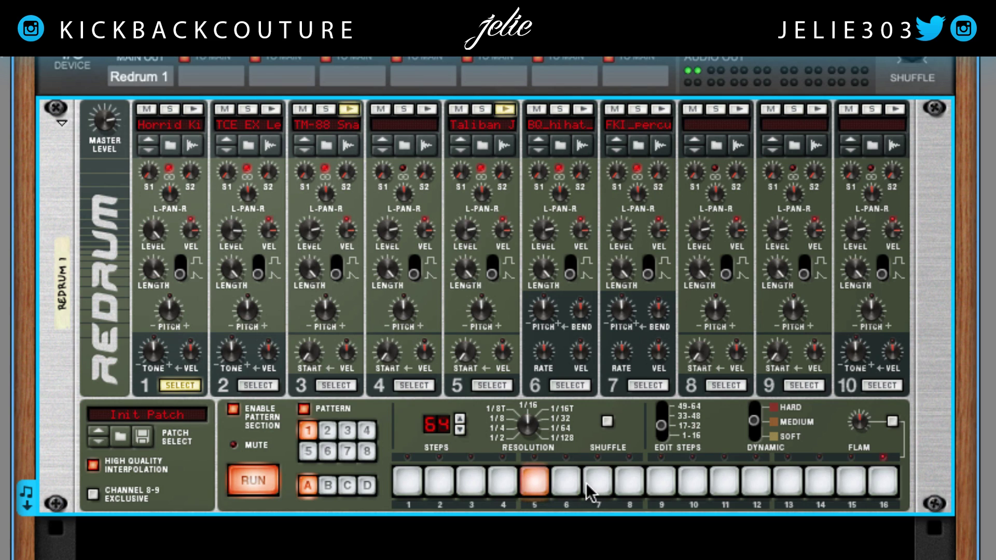
click(664, 418)
click(599, 476)
click(534, 479)
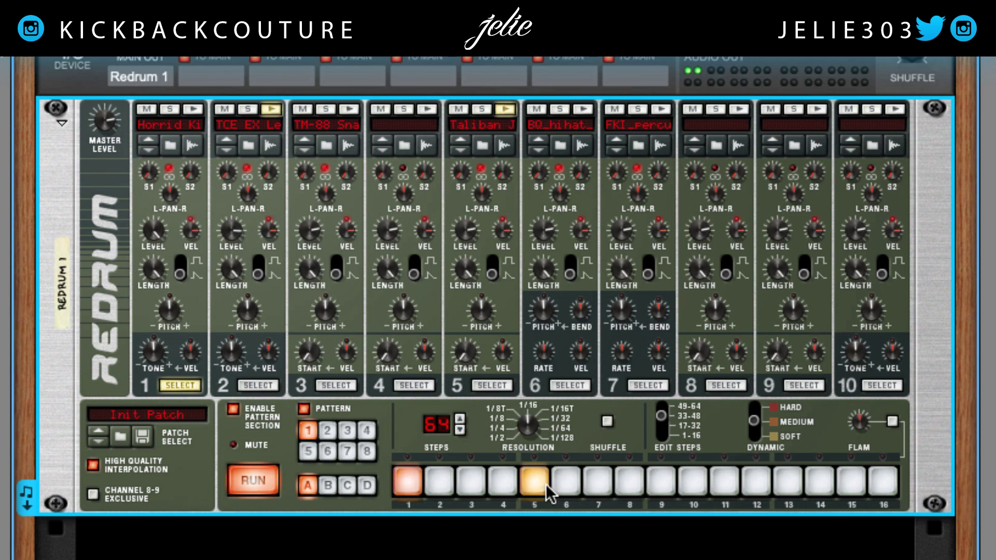
Add hard channel 1 kicks on buttons 11 and 13 of the 49-64 page, clearing the trial kick on button 15.
click(669, 425)
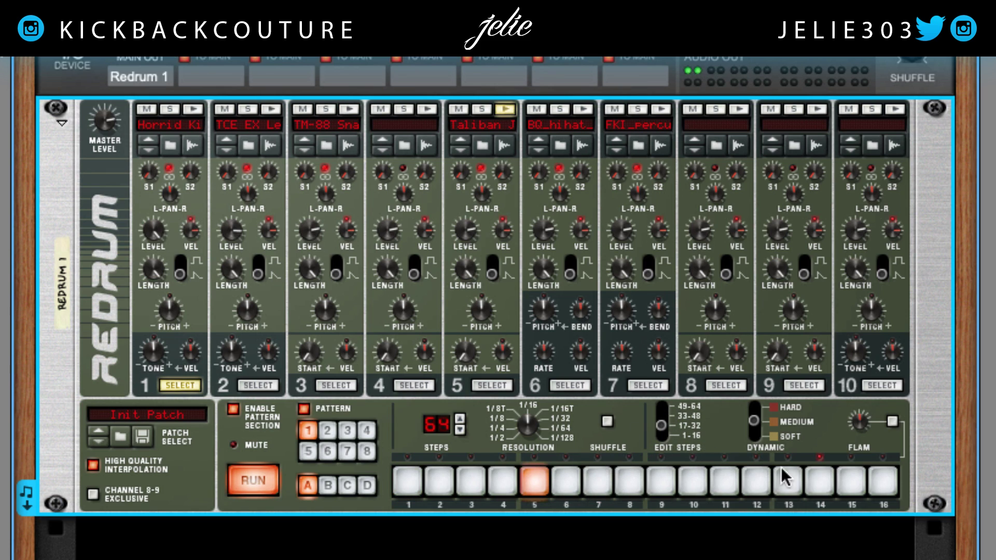
drag(662, 424, 661, 394)
click(852, 481)
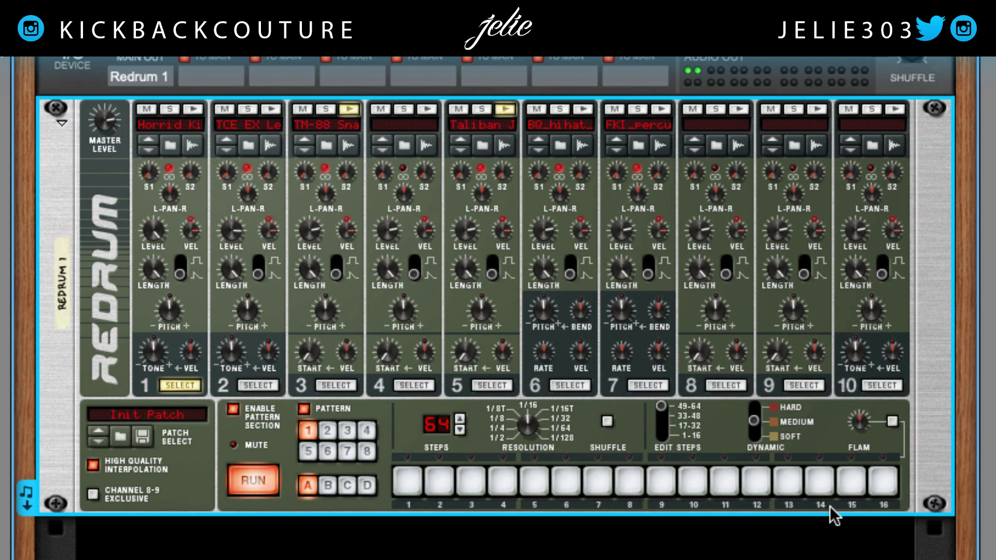
click(790, 482)
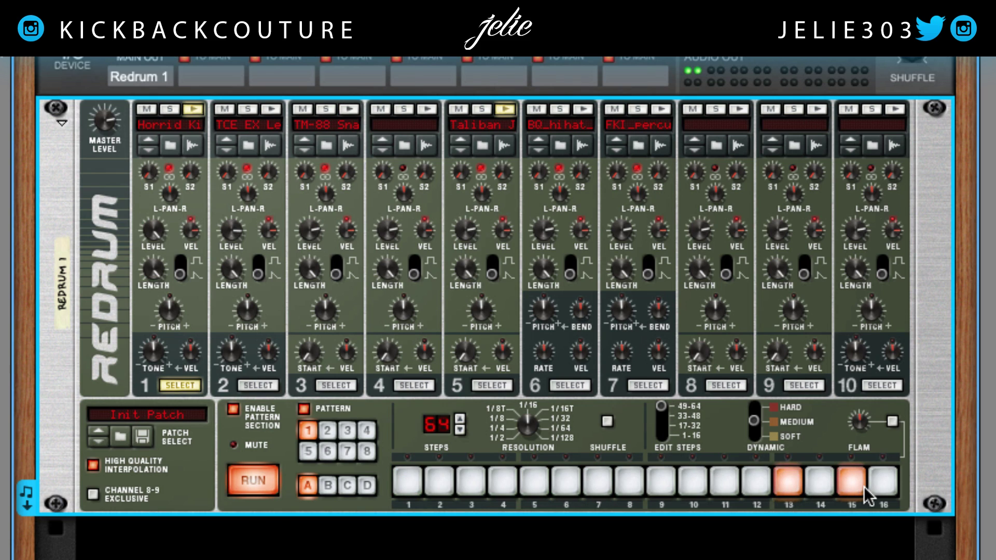
click(841, 475)
click(733, 472)
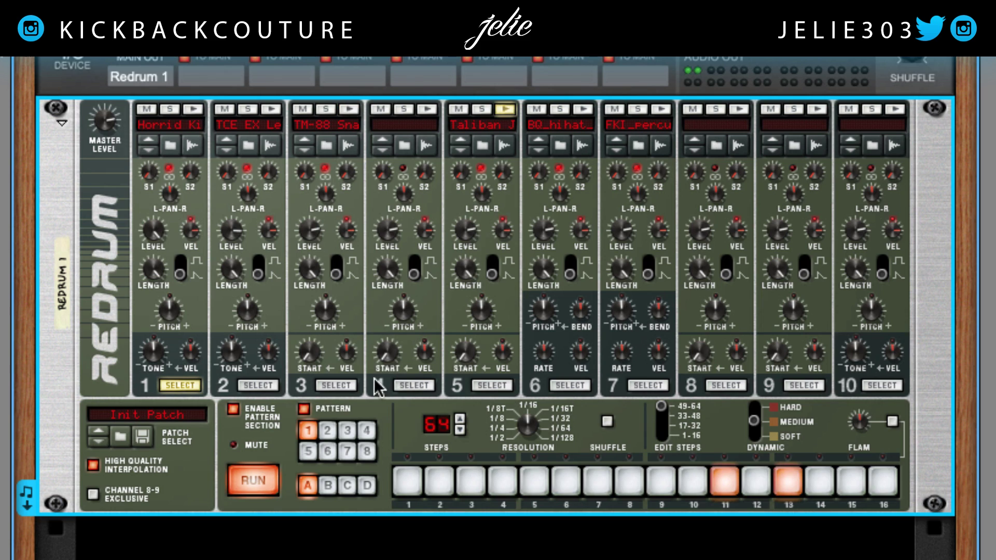
Add medium channel 6 hi-hat hits on button 15 of the 1-16 and 33-48 pages.
click(638, 387)
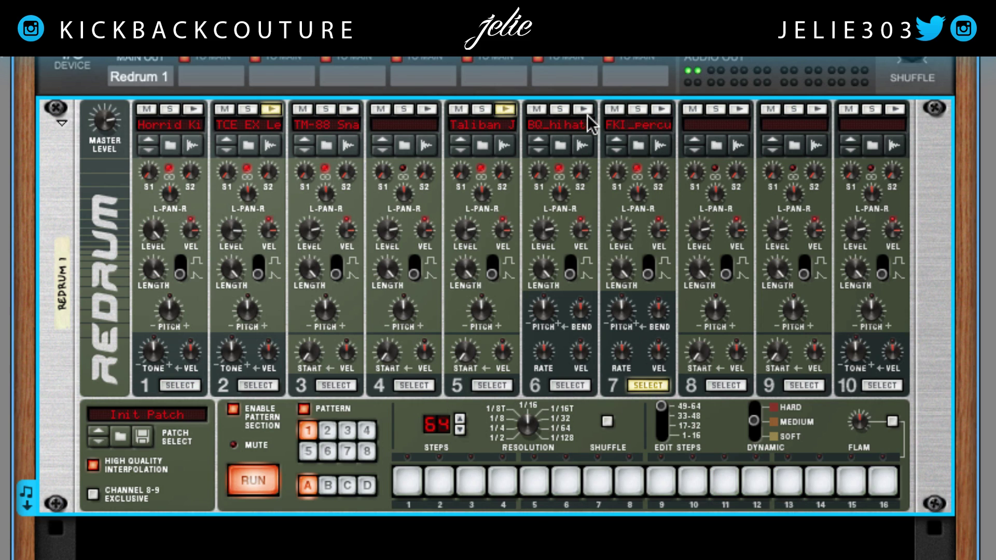
click(575, 386)
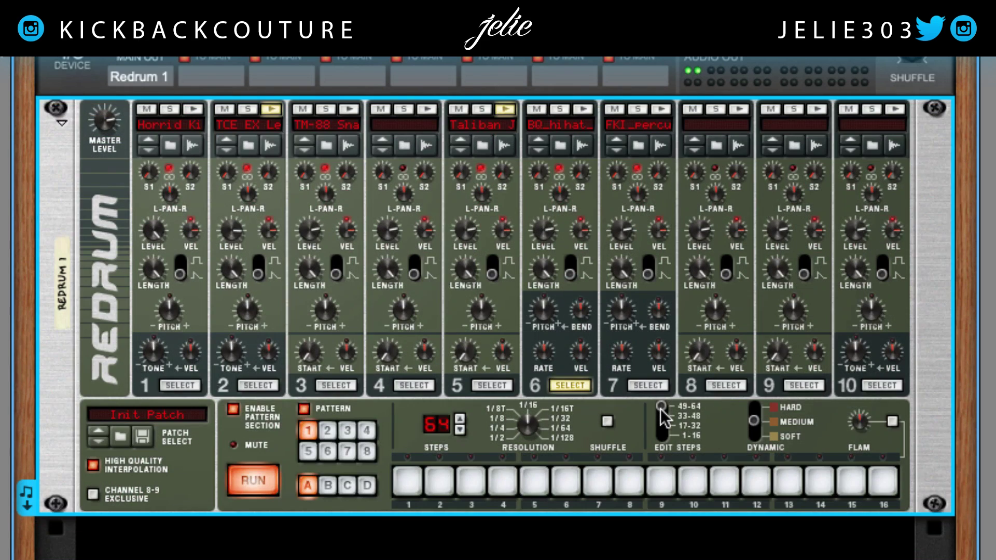
click(662, 415)
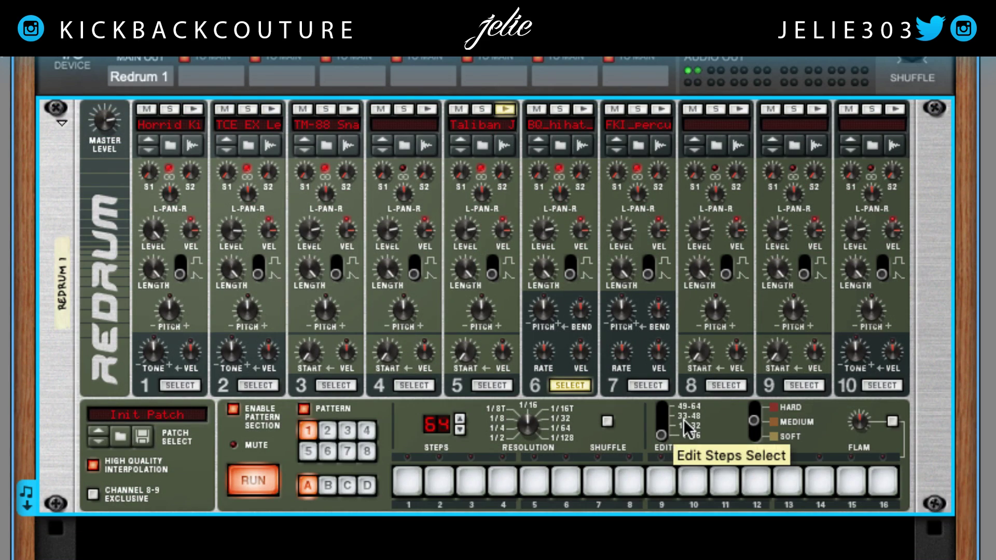
click(849, 482)
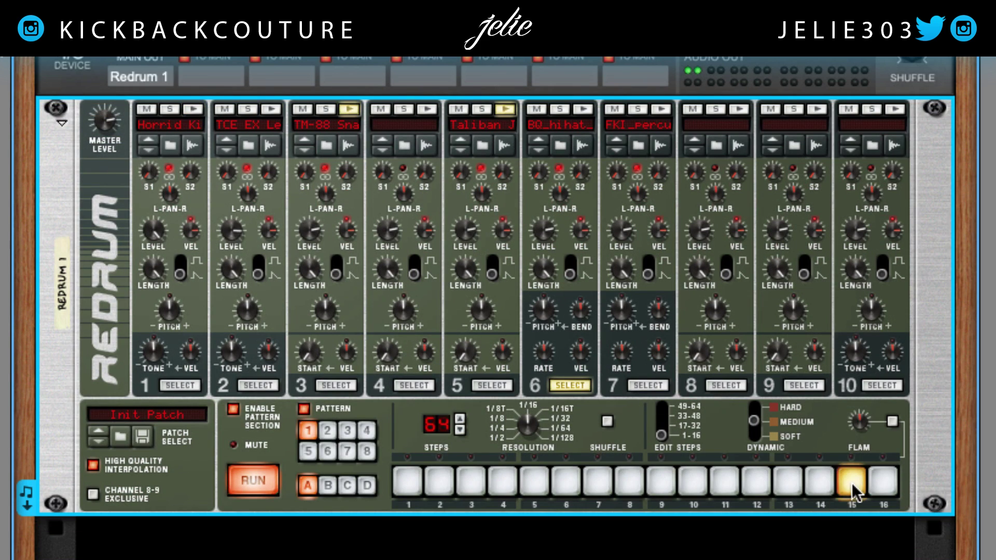
click(663, 422)
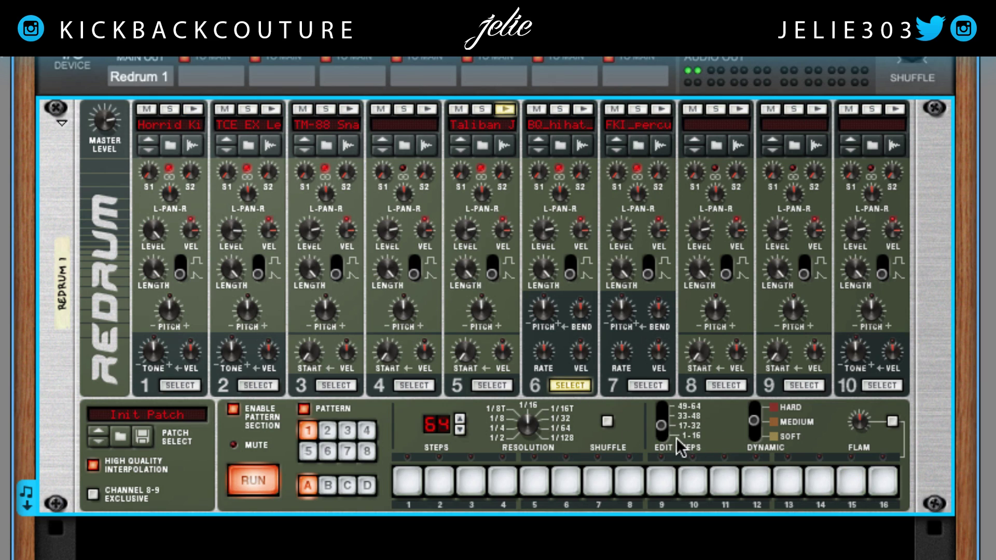
click(672, 421)
click(848, 482)
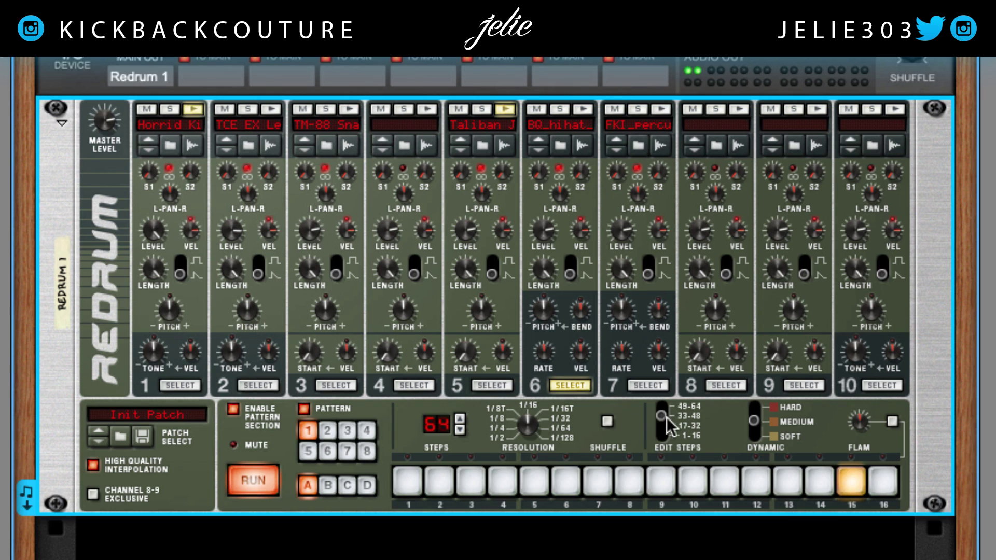
Add a medium channel 6 hi-hat hit on button 15 of the 49-64 page and review the other step pages.
click(661, 426)
click(845, 482)
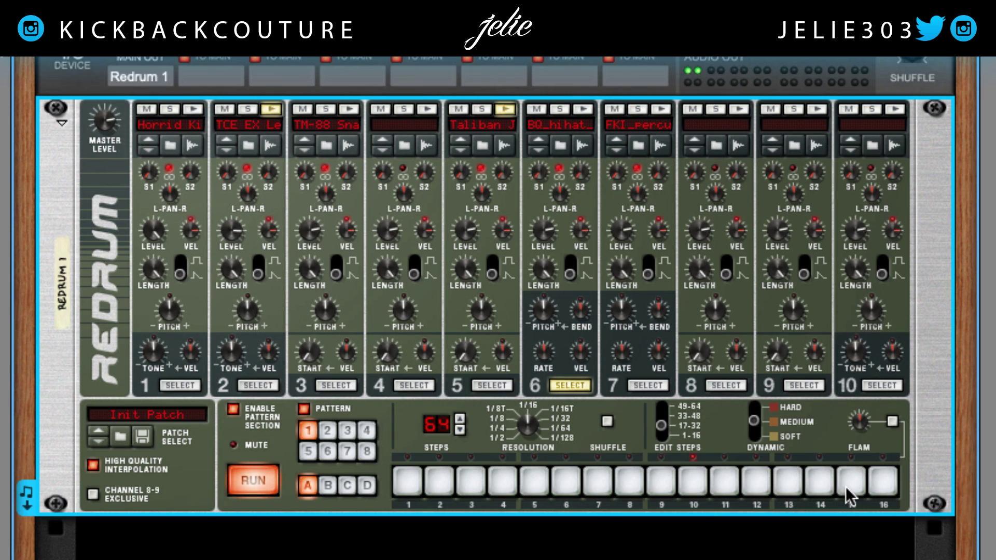
click(666, 403)
click(847, 482)
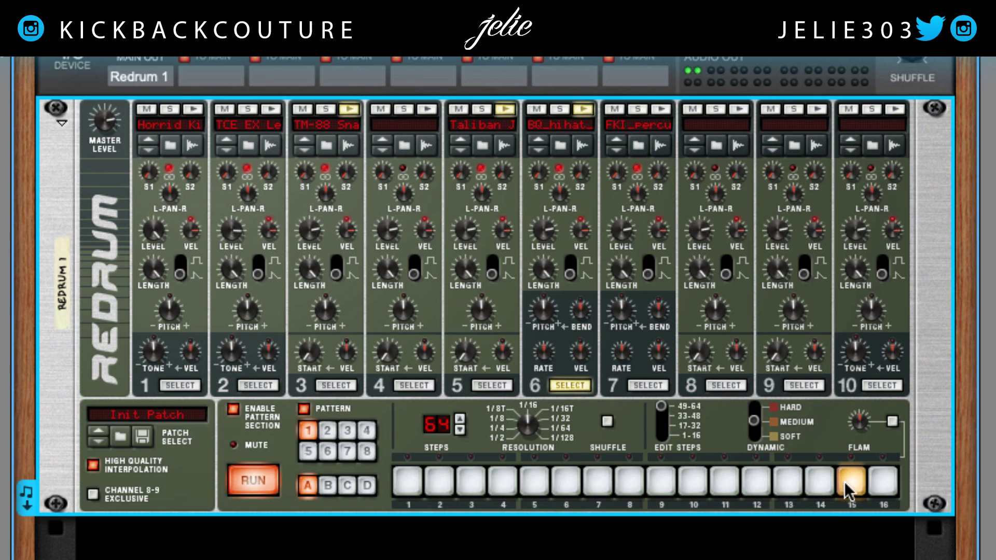
drag(672, 415, 680, 457)
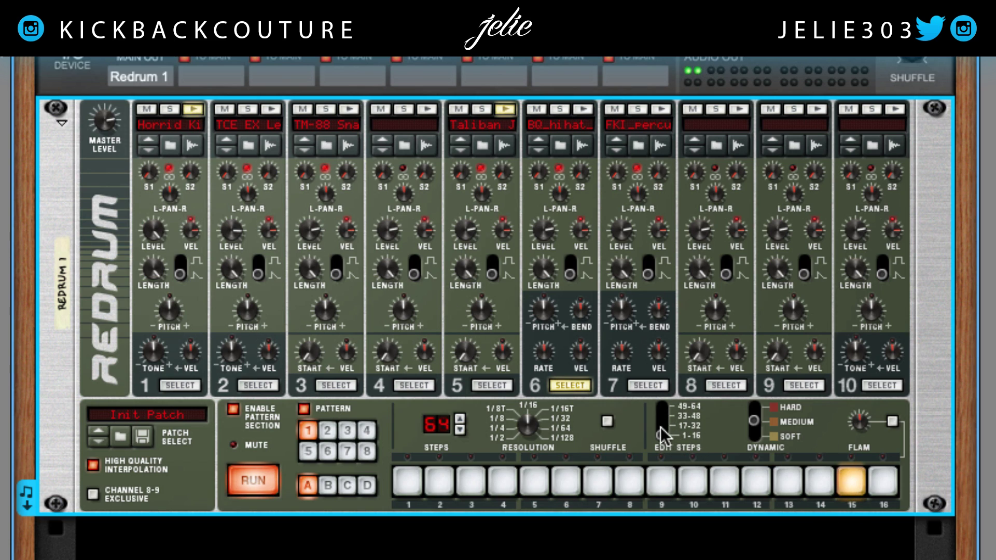
click(687, 426)
click(689, 407)
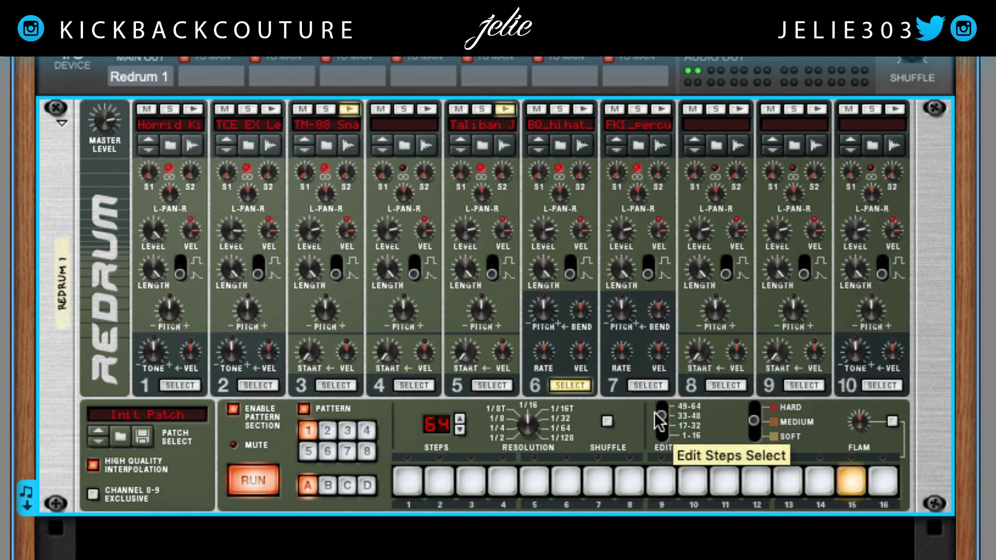
Program the channel 7 percussion with medium hits on button 13 of the 17-32 and 49-64 pages, clearing the trial hit on button 14.
click(649, 385)
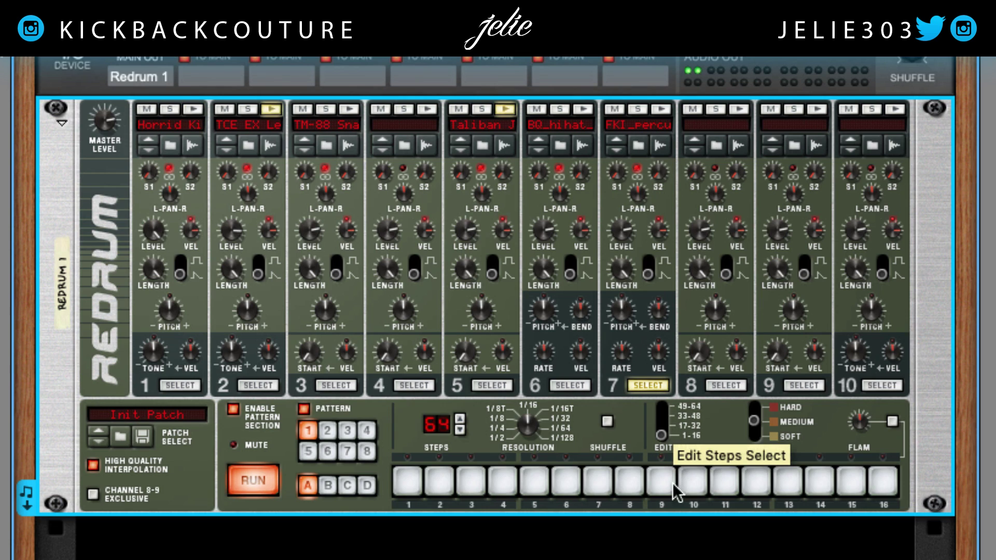
click(665, 428)
click(663, 426)
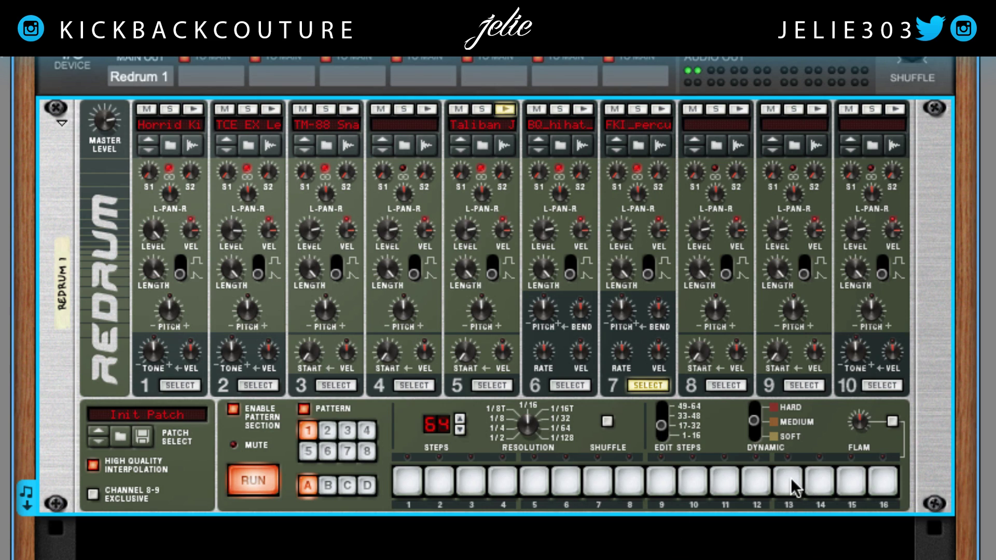
click(815, 482)
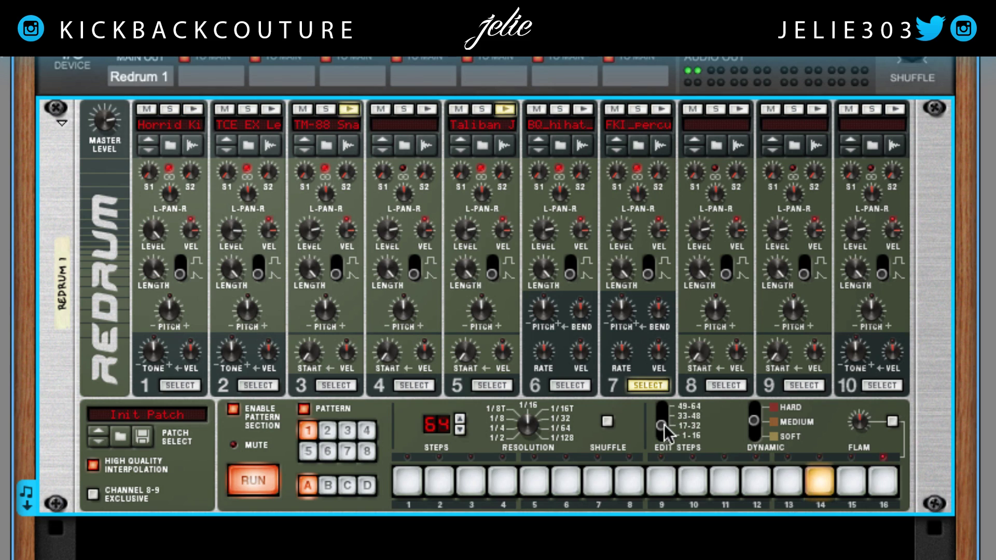
click(812, 481)
click(789, 484)
click(657, 406)
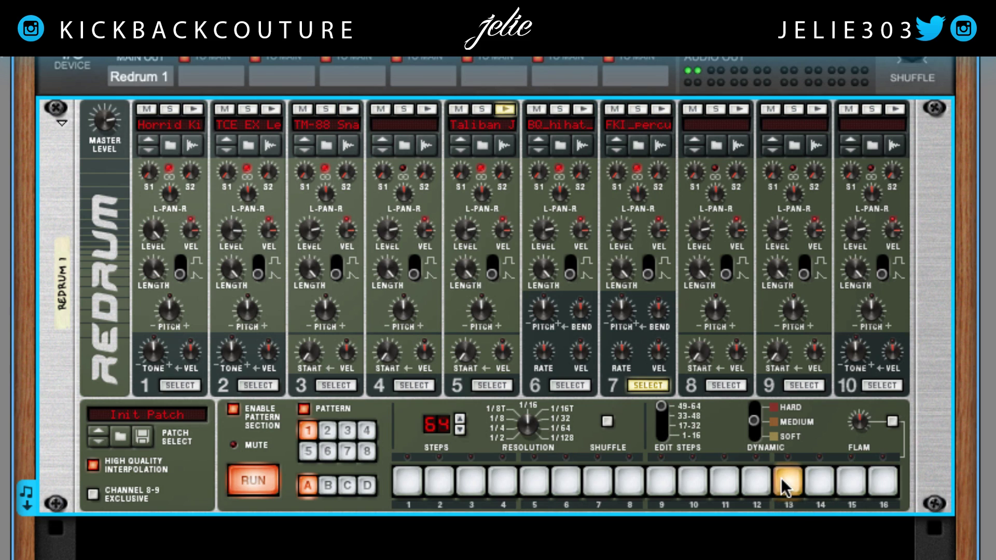
Try medium channel 7 hits on buttons 10, 11 and 12 of the 49-64 page, reverting to button 13 alone.
click(725, 482)
click(662, 418)
click(660, 407)
click(761, 483)
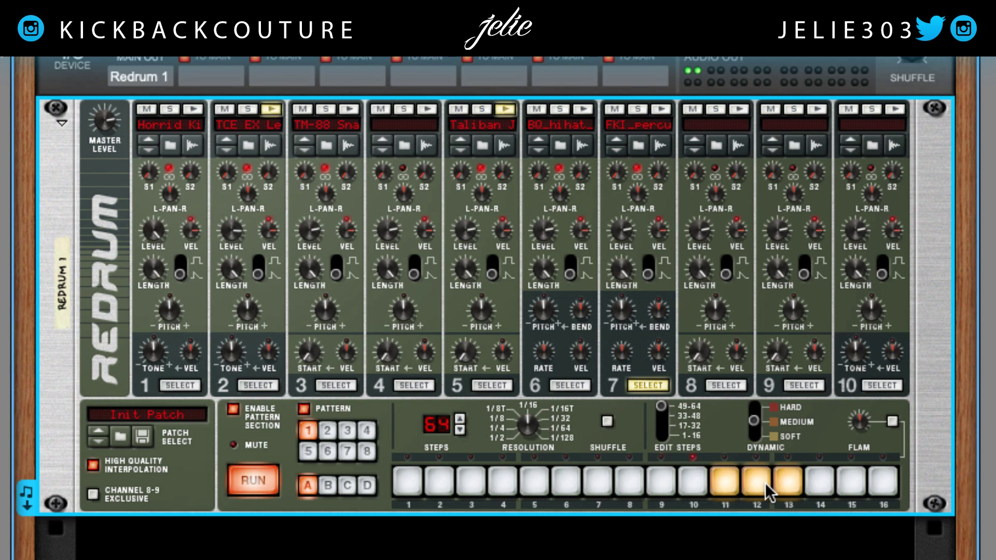
click(746, 479)
click(700, 480)
click(791, 482)
click(747, 478)
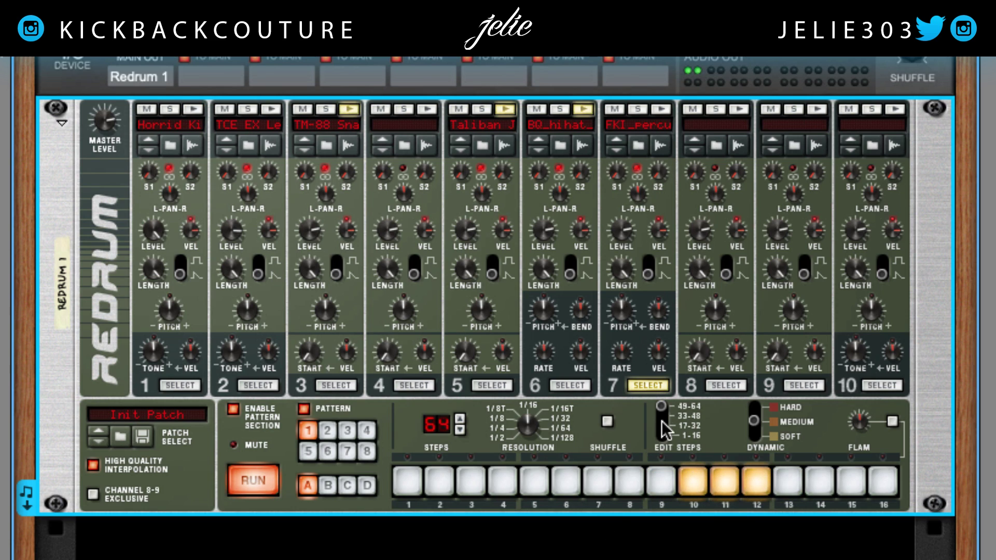
click(702, 486)
click(744, 481)
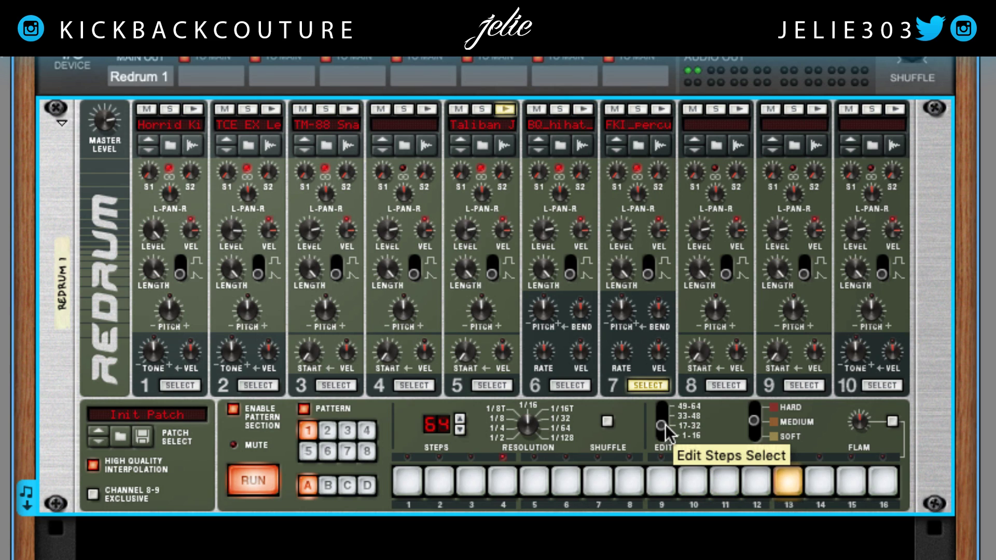
click(727, 485)
click(797, 490)
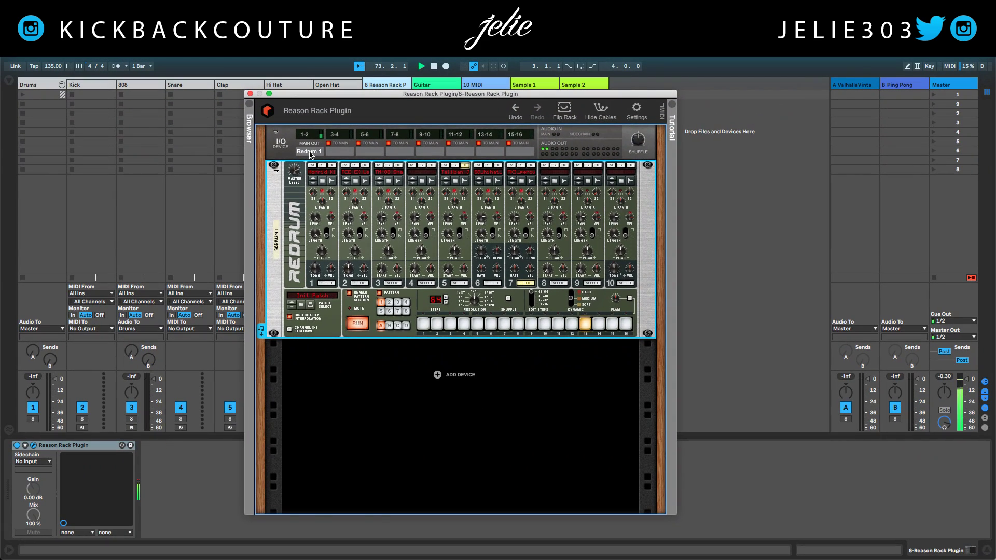
Move the rack window aside and export the Redrum pattern as a MIDI clip into the Reason Rack track's first slot.
drag(263, 288, 449, 269)
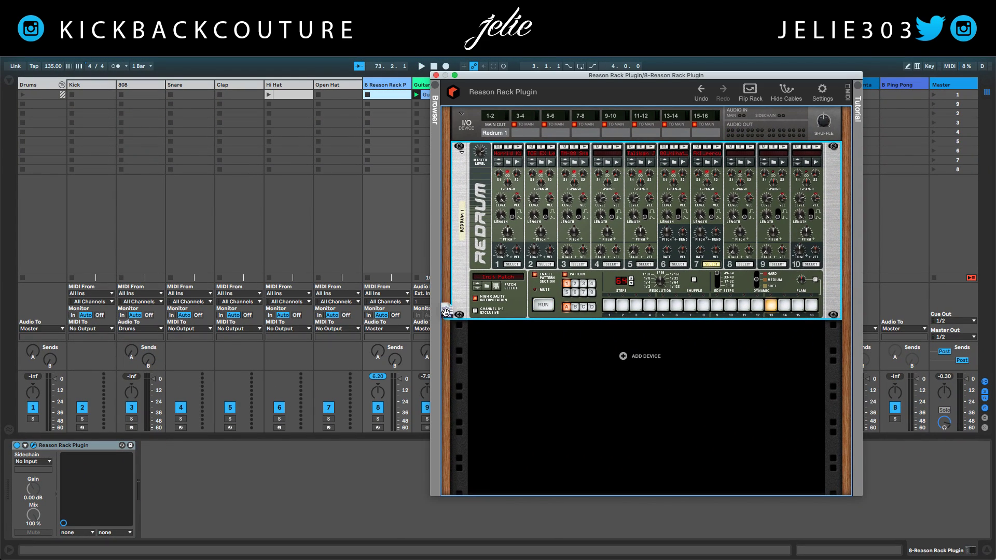
drag(446, 311, 371, 95)
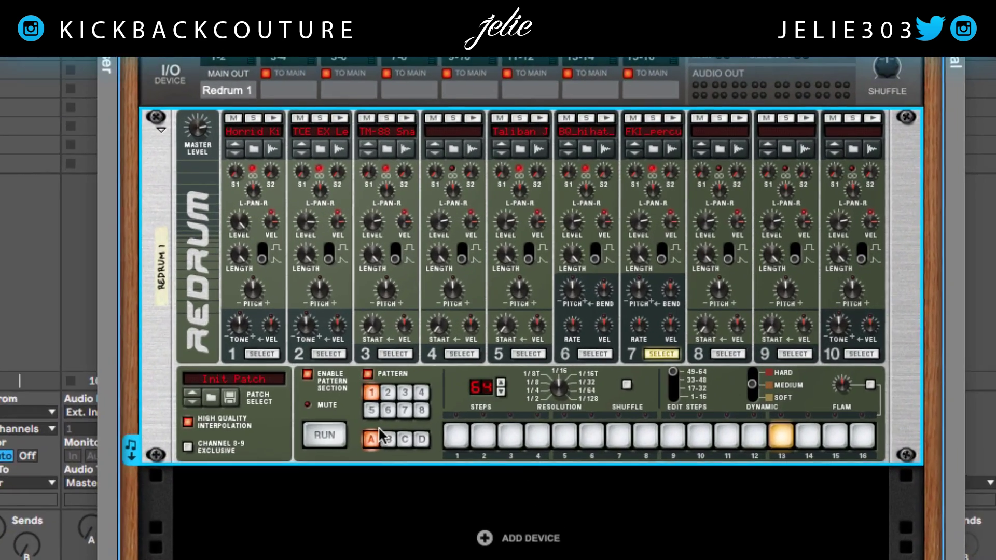
Run the pattern again and add channel 5 hits on buttons 2 and 6 of the 1-16 page.
click(547, 305)
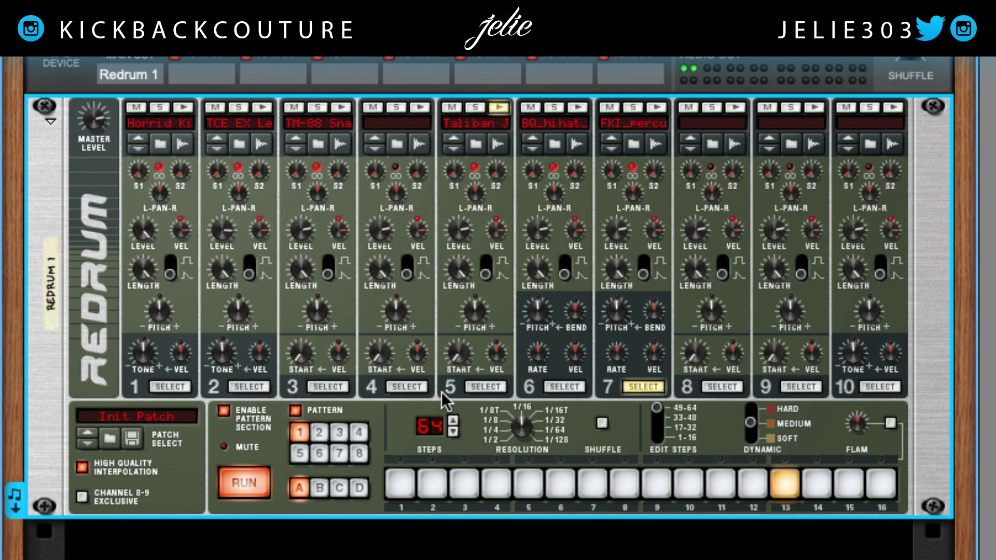
click(491, 387)
click(656, 436)
click(436, 477)
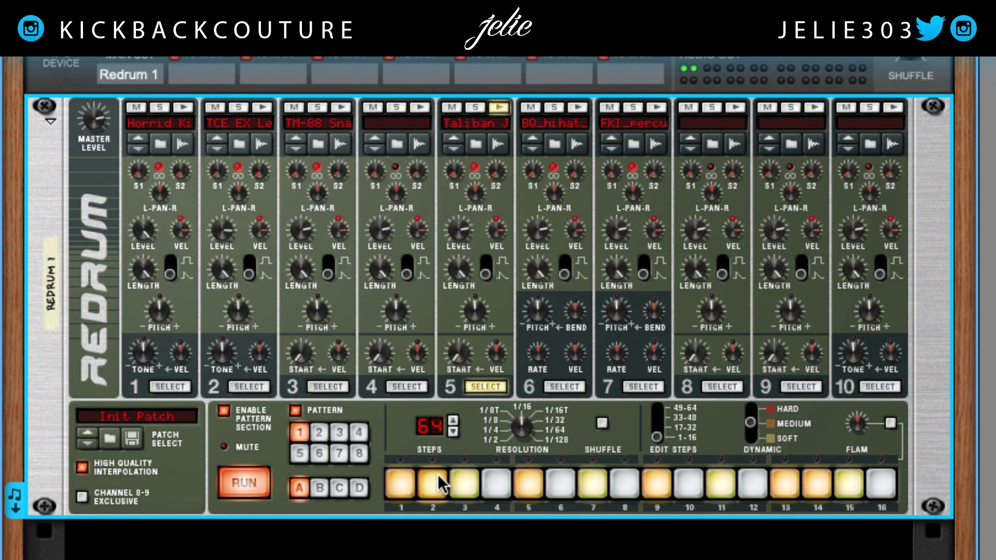
click(566, 484)
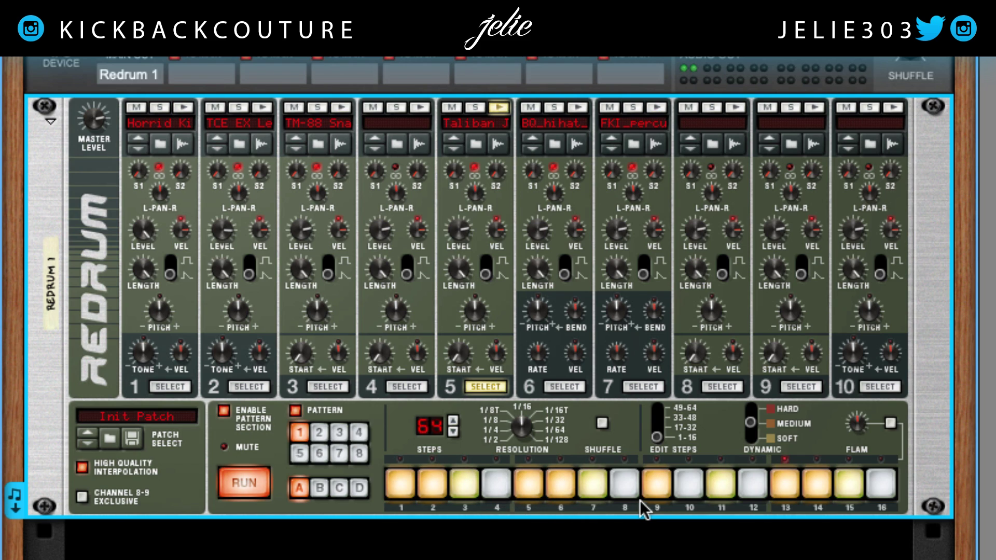
Add channel 5 hits on button 10 of the 33-48 page and button 2 of the 49-64 page.
click(683, 485)
click(652, 427)
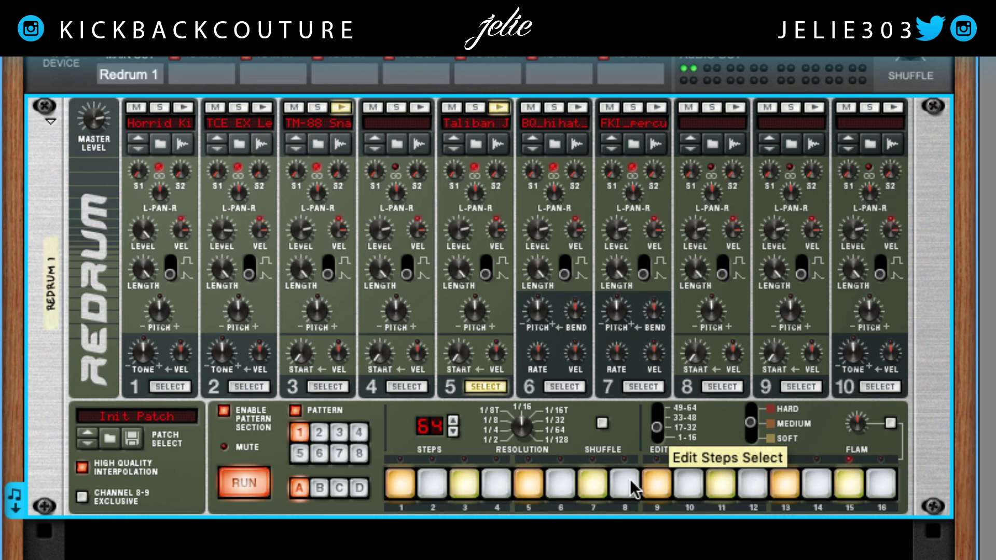
click(673, 442)
click(657, 423)
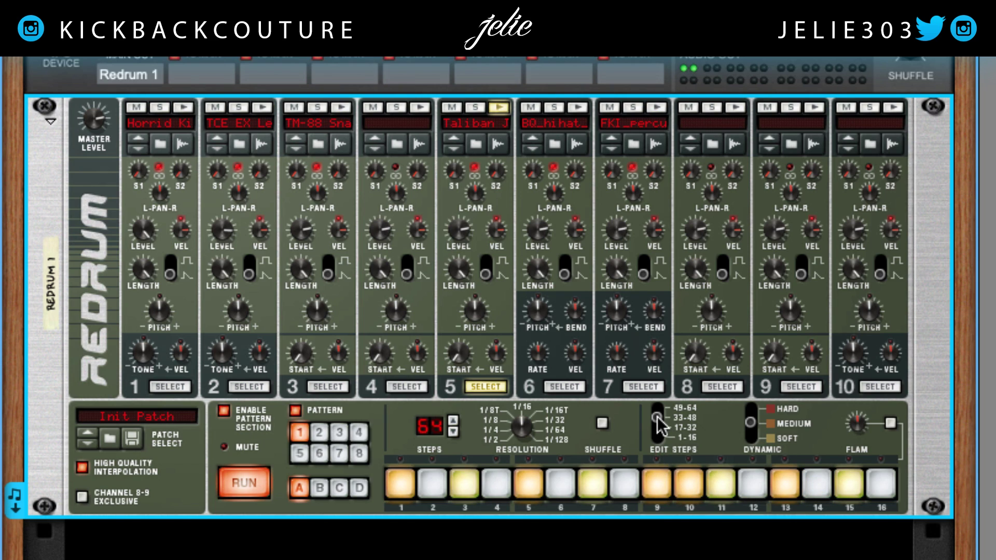
click(434, 486)
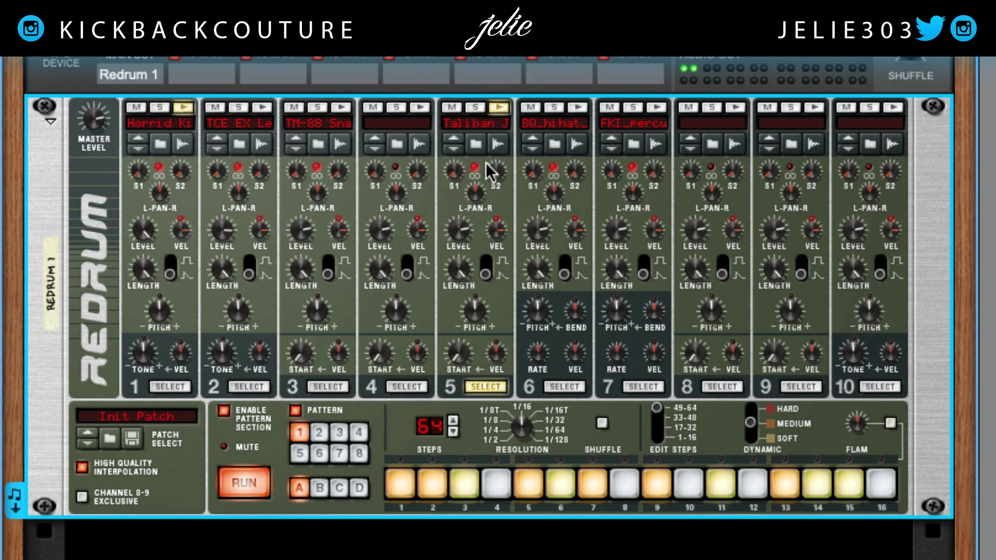
Stop playback, export the revised pattern as a MIDI clip into the Reason Rack track's second slot, and play both clips in turn.
key(space)
drag(10, 514, 80, 170)
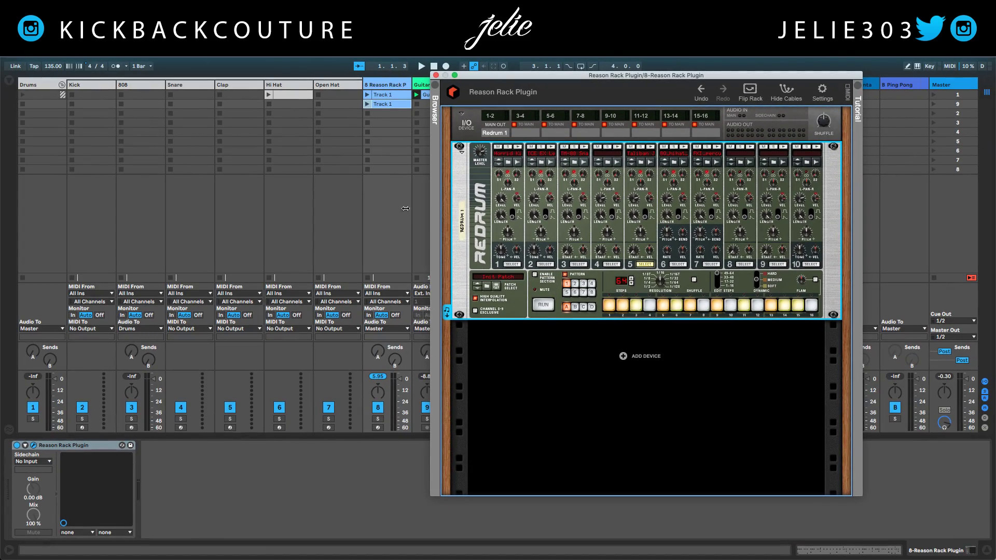
click(367, 95)
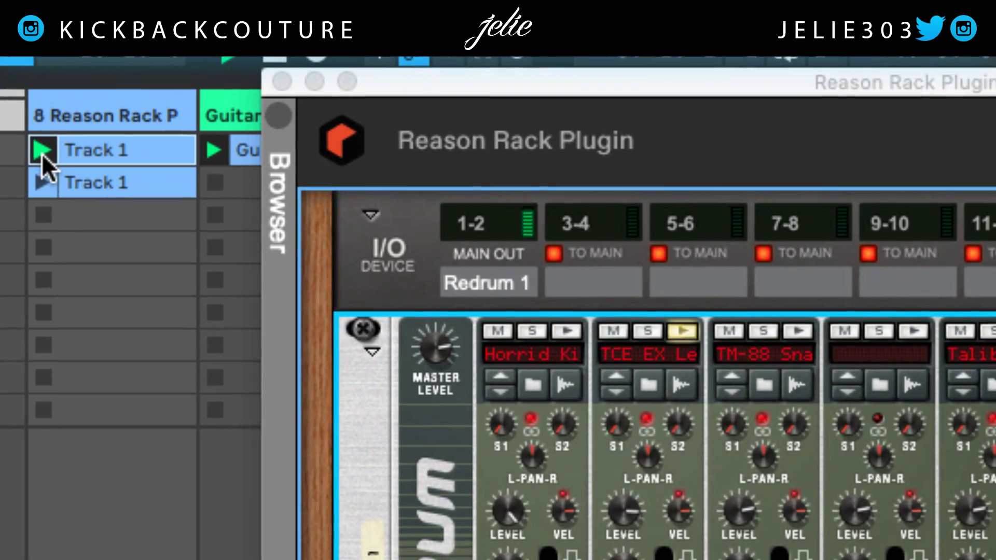
click(40, 186)
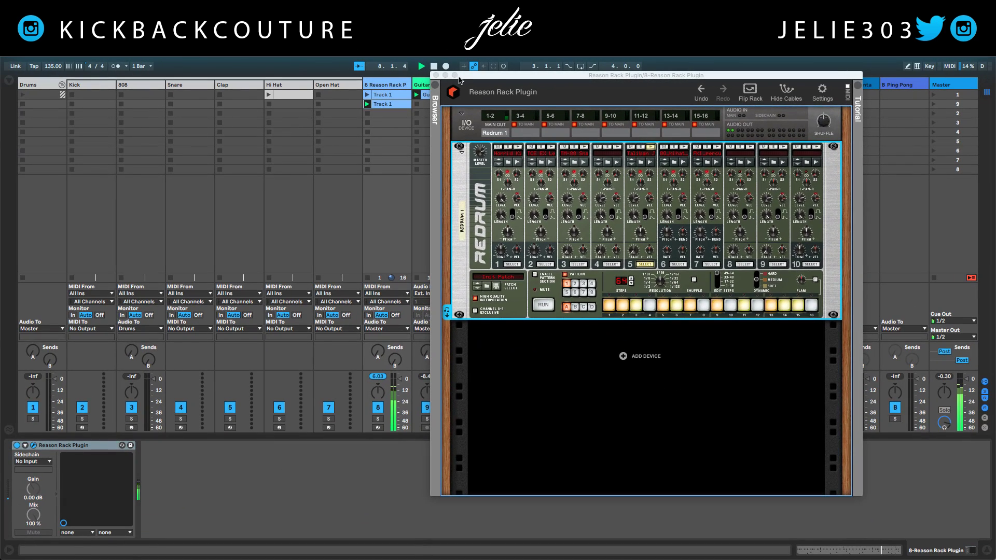
Stop playback and flip the rack to show Redrum's rear connections.
drag(494, 79, 308, 79)
key(space)
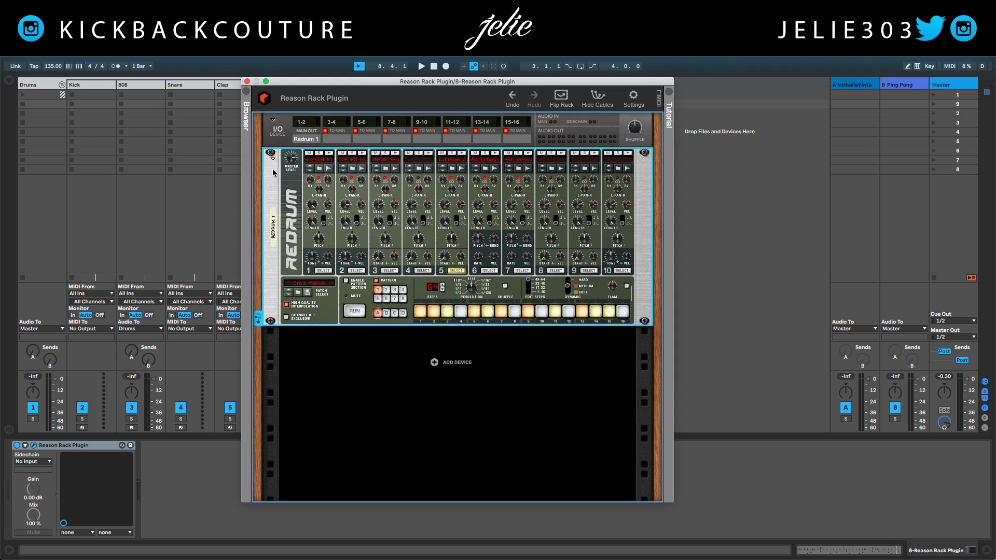
key(Tab)
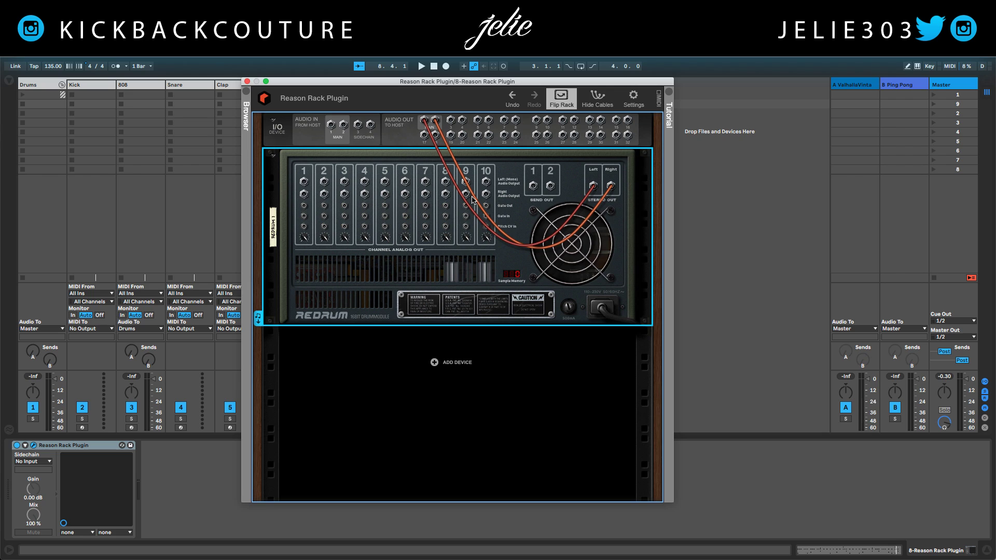
Return the rack to its front view and add a Europa Shapeshifting Synthesizer to the empty Reason Rack on track 9.
key(Tab)
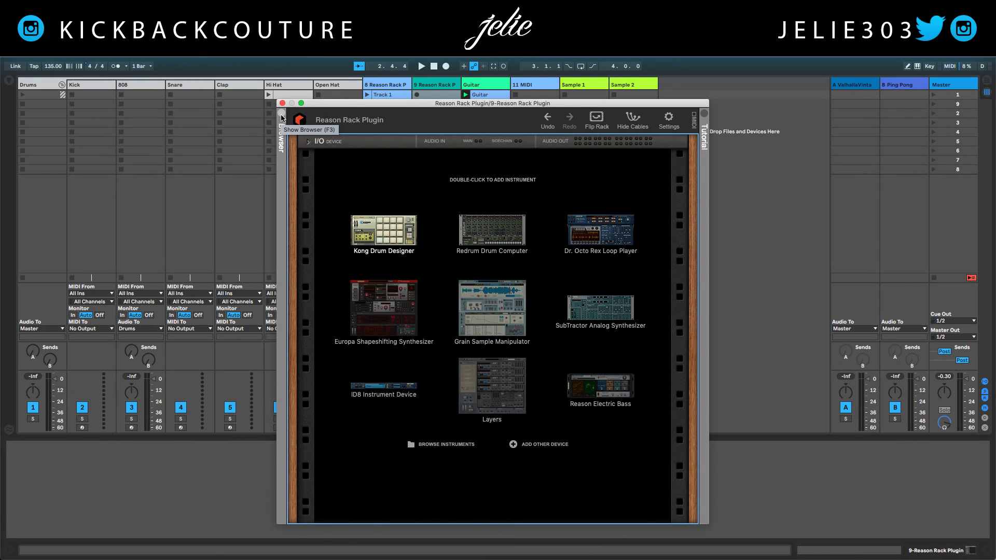
click(281, 117)
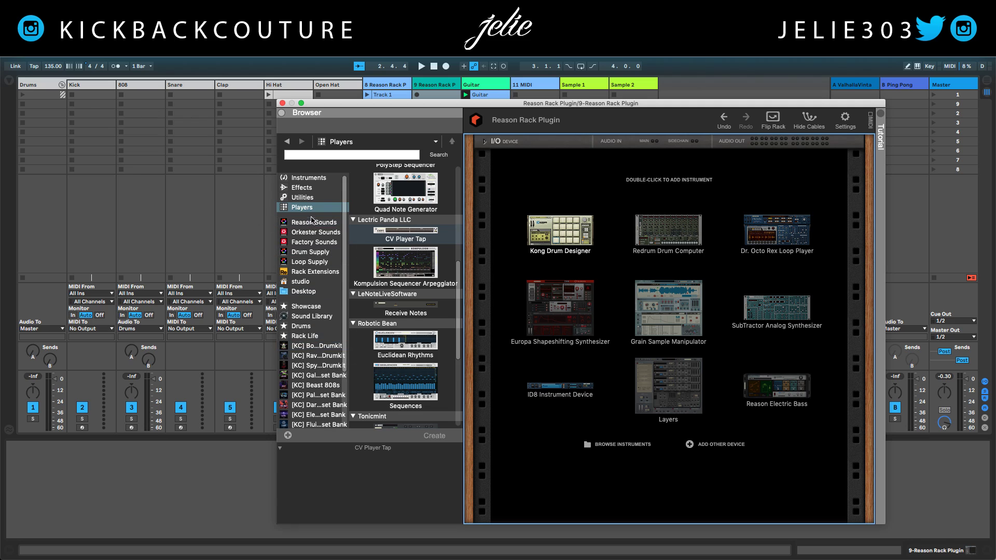
double_click(514, 311)
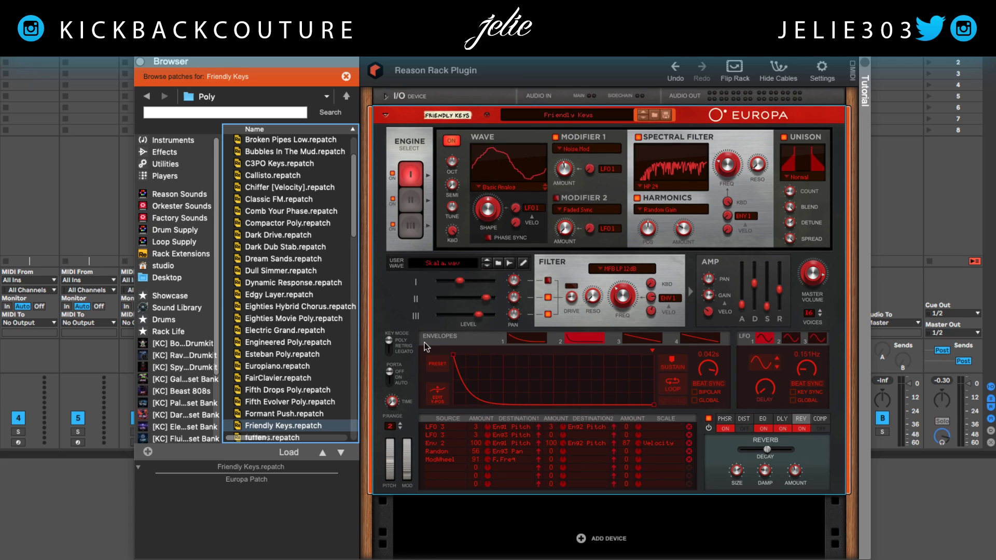
click(437, 128)
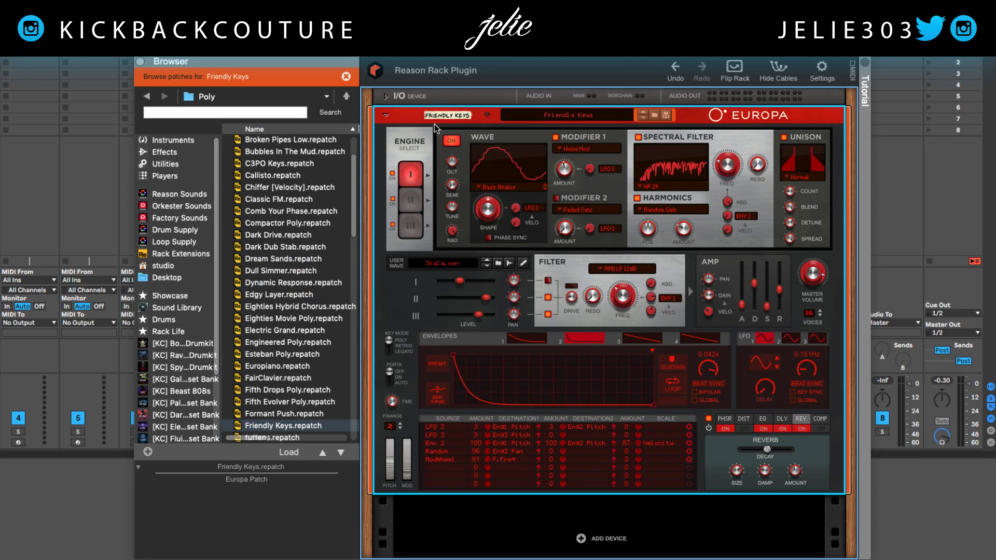
Load the Pl Measures patch from the [KC] Crown Preset Bank into Europa.
scroll(183, 363, down, 3)
scroll(194, 401, down, 3)
click(191, 390)
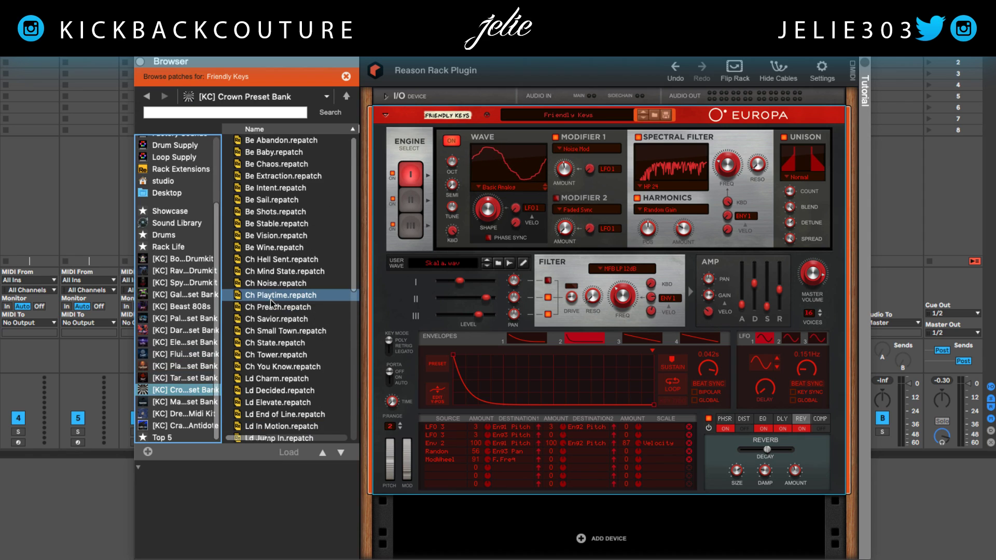
scroll(270, 304, down, 8)
drag(282, 407, 486, 358)
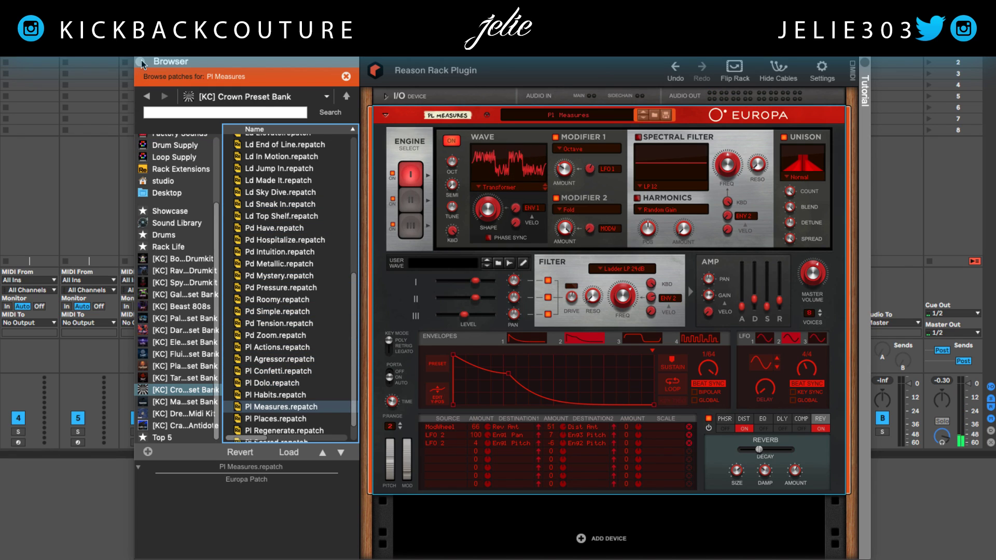
Add a Matrix Pattern Sequencer from the Utilities devices below Europa and randomize its pattern.
scroll(207, 185, up, 3)
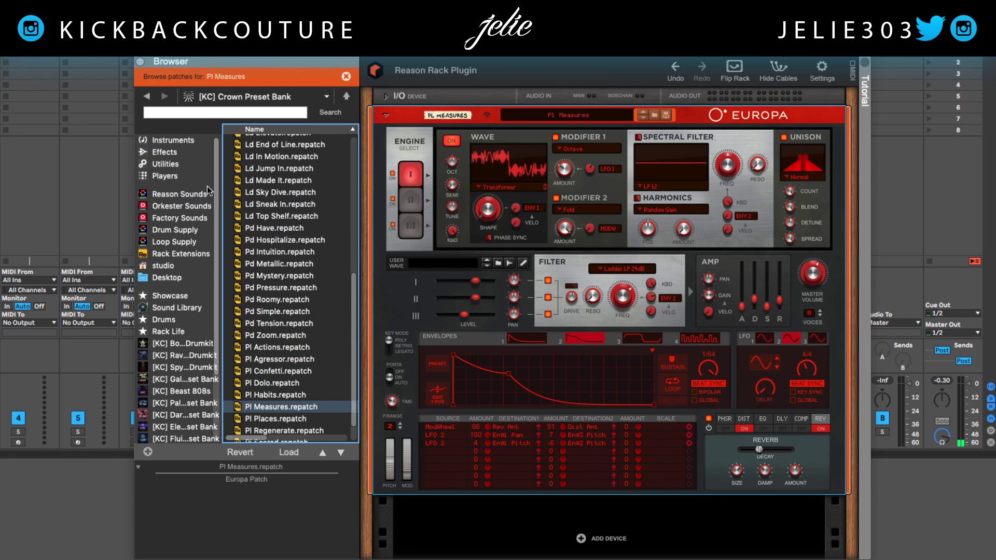
click(195, 141)
click(165, 164)
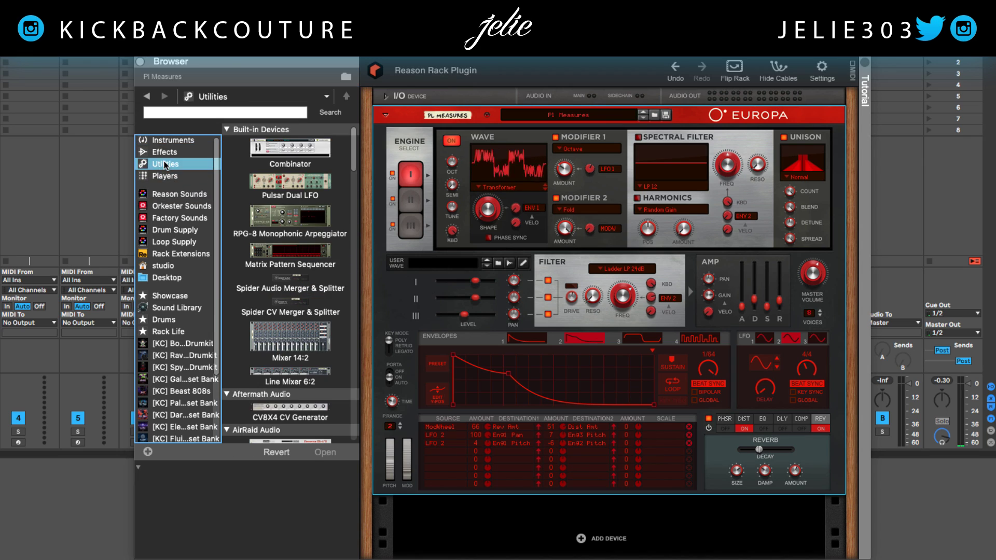
drag(290, 254, 556, 504)
right_click(467, 506)
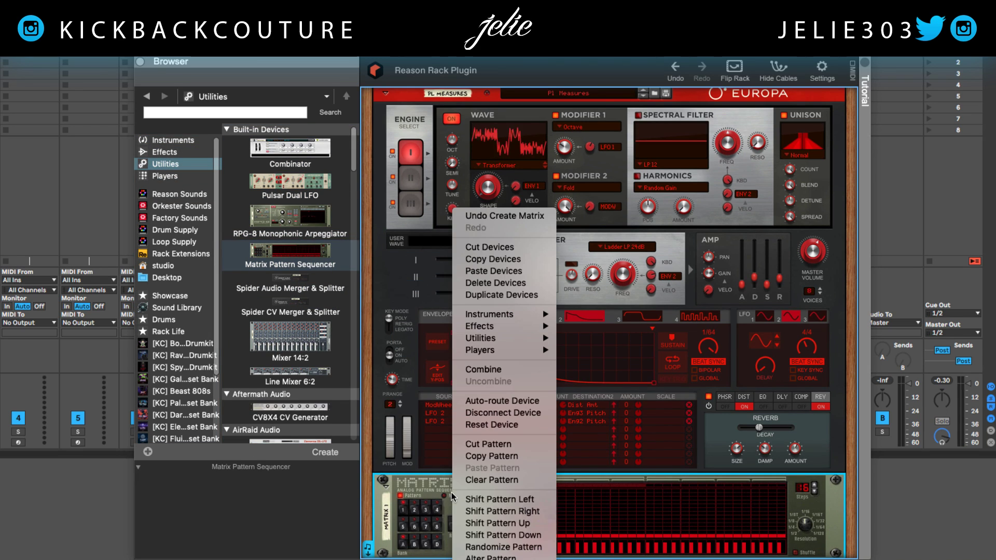
click(488, 550)
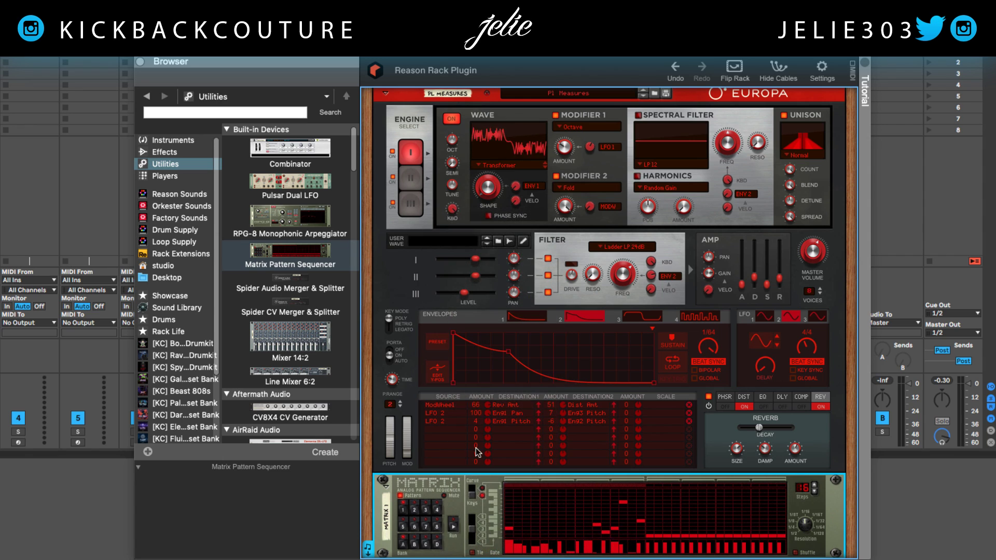
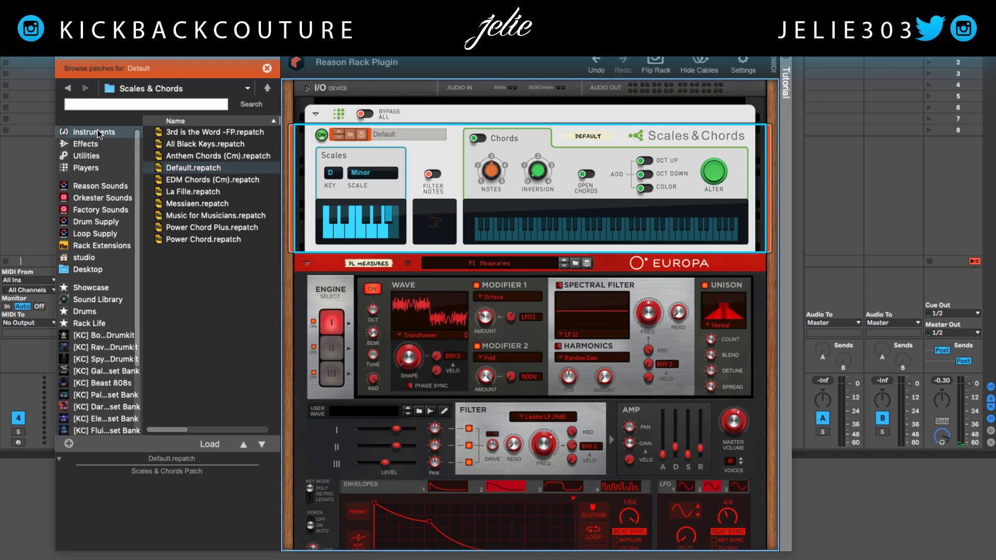
Add the Lectric Panda CV Player Tap from the Players devices above Scales & Chords.
click(102, 165)
scroll(212, 260, down, 5)
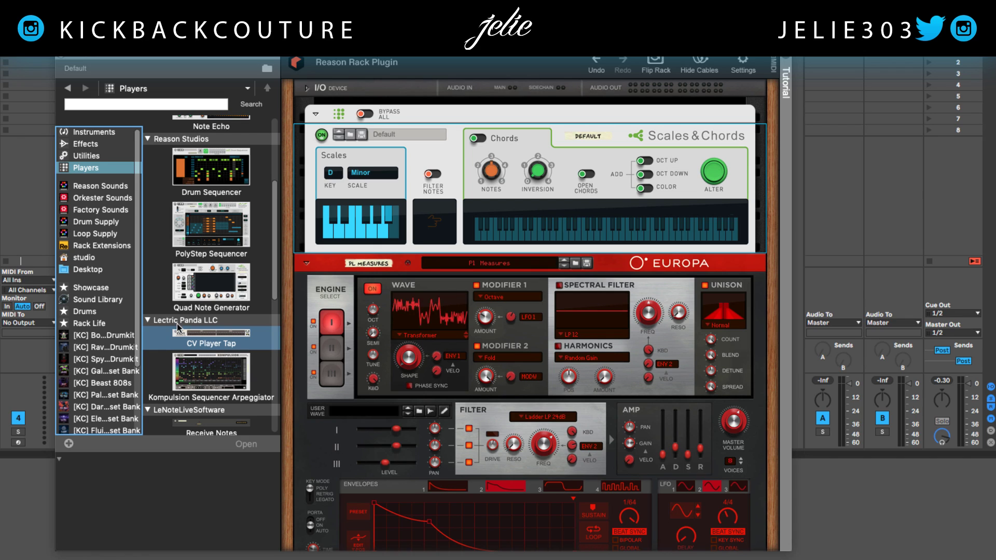
drag(195, 339, 435, 121)
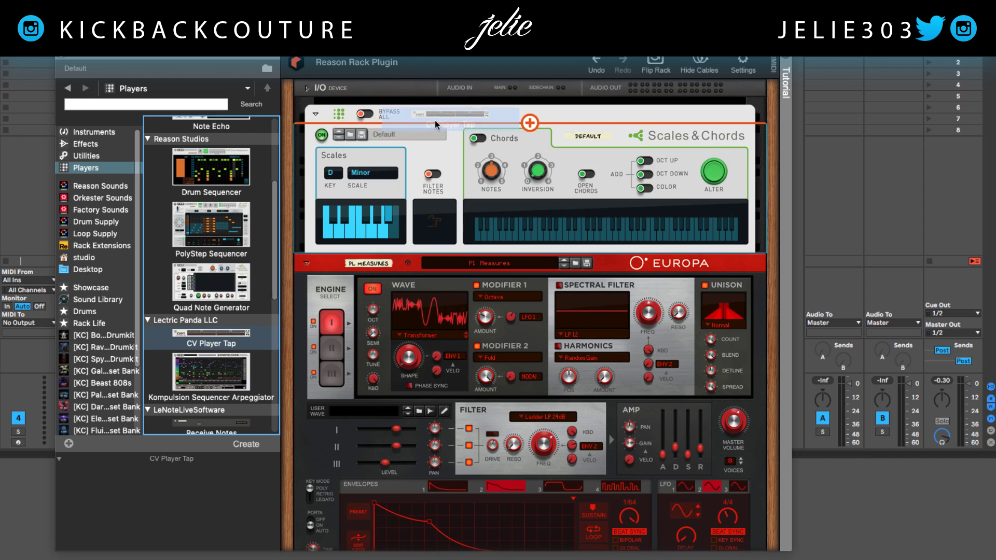
On the rear of the rack, route the Matrix's Gate CV output to Gate input 1 of the CV Player Tap.
key(Tab)
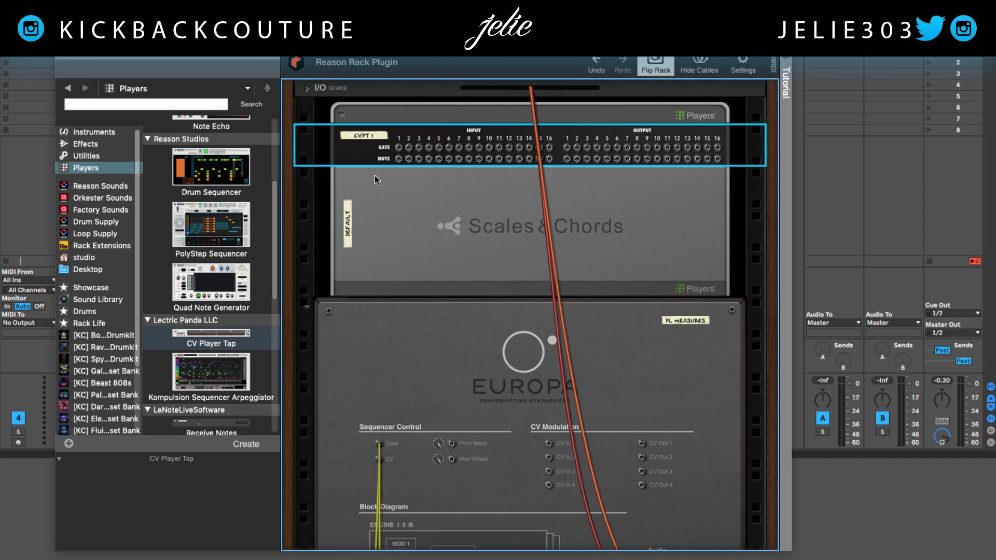
drag(397, 400, 394, 322)
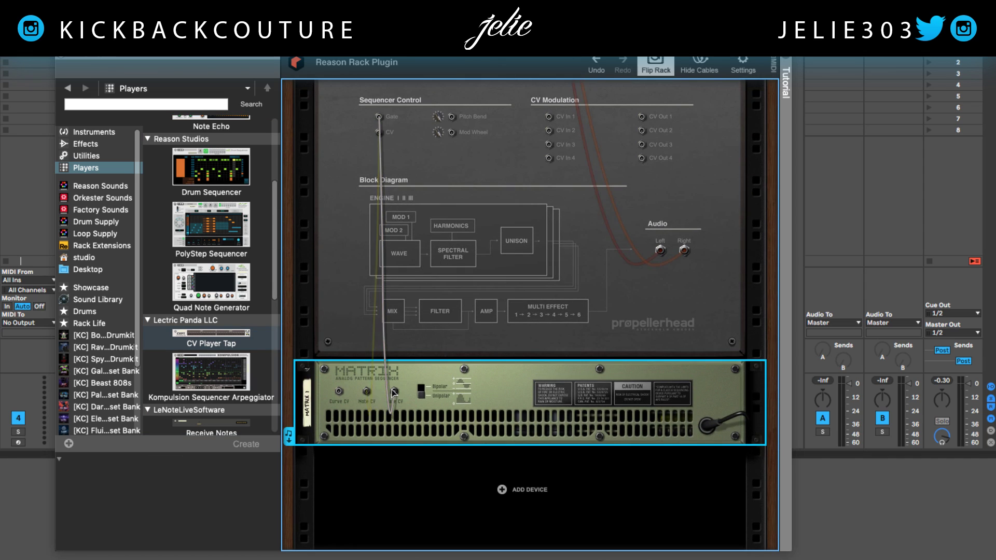
drag(368, 392, 363, 312)
drag(367, 391, 398, 148)
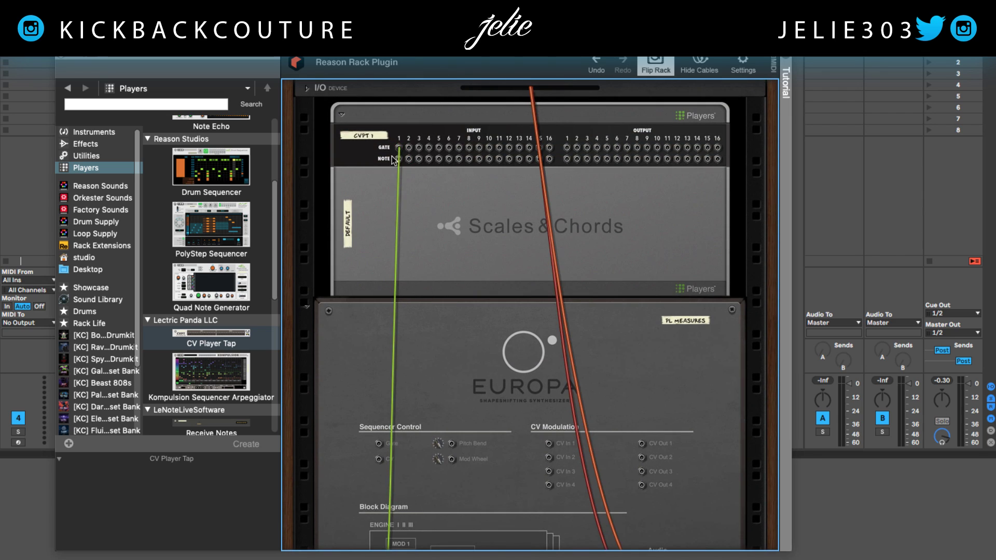
key(Tab)
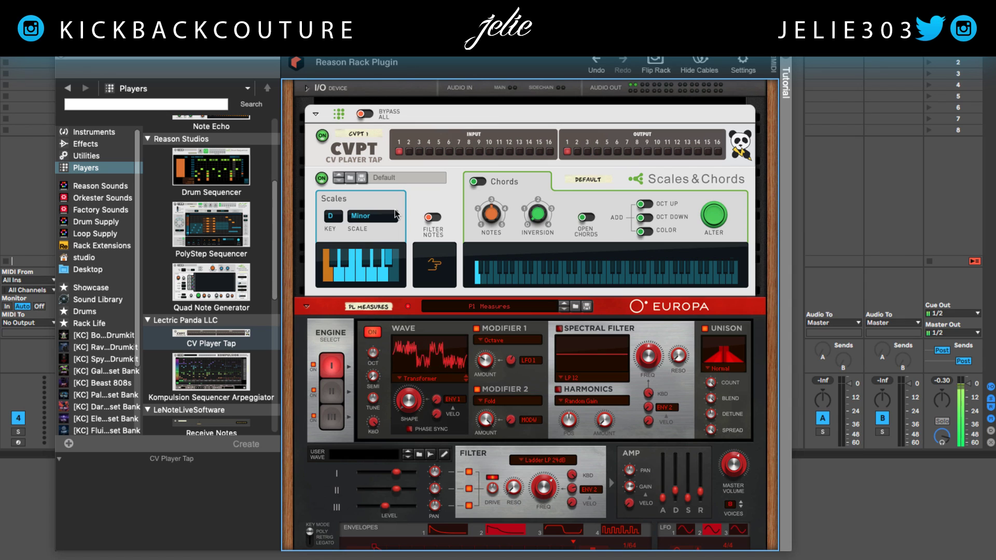
Route the Matrix's Note CV output to Note input 1 of the CV Player Tap and return to the rack's front.
key(Tab)
scroll(395, 214, up, 5)
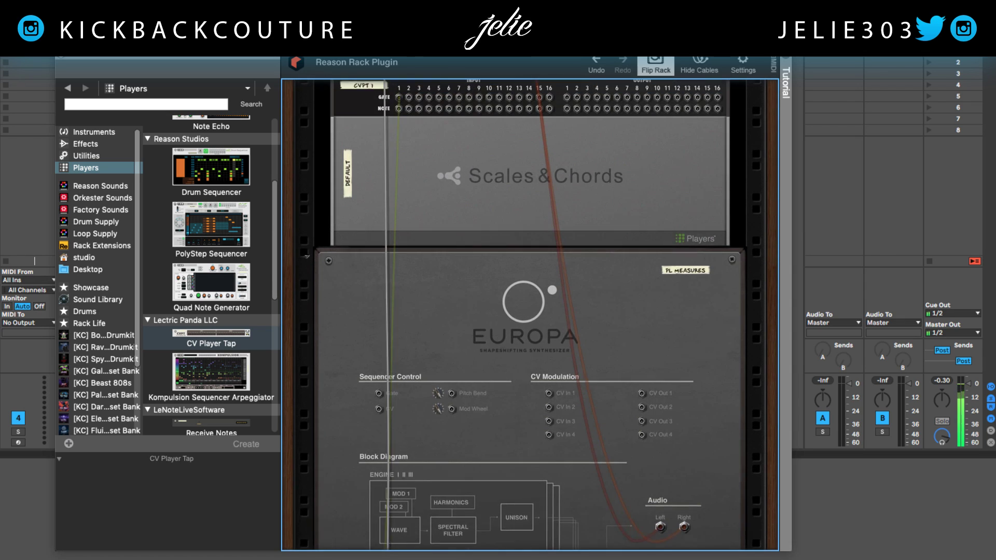
scroll(397, 154, up, 2)
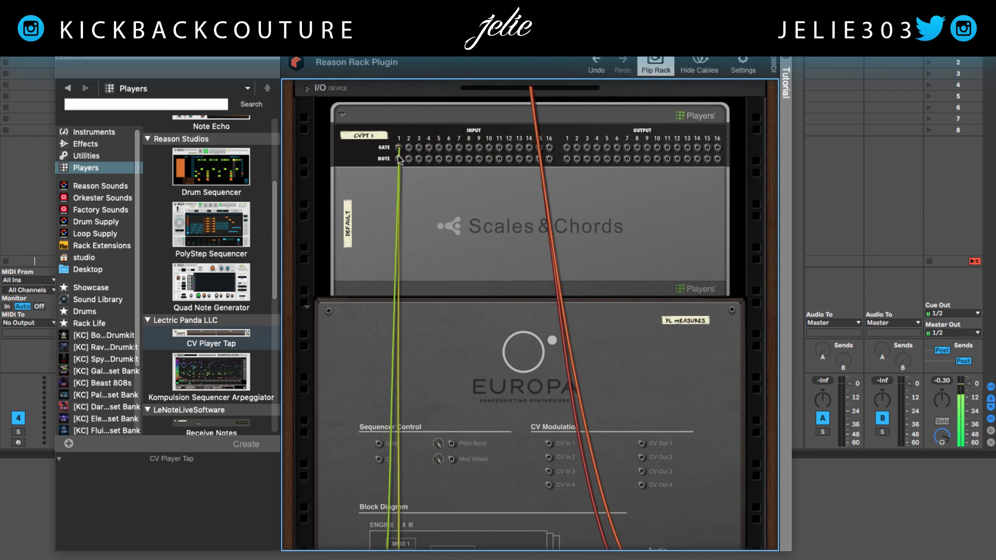
key(Tab)
Hide the browser and randomize the Matrix pattern again while it runs through Scales & Chords into Europa.
scroll(390, 202, down, 1)
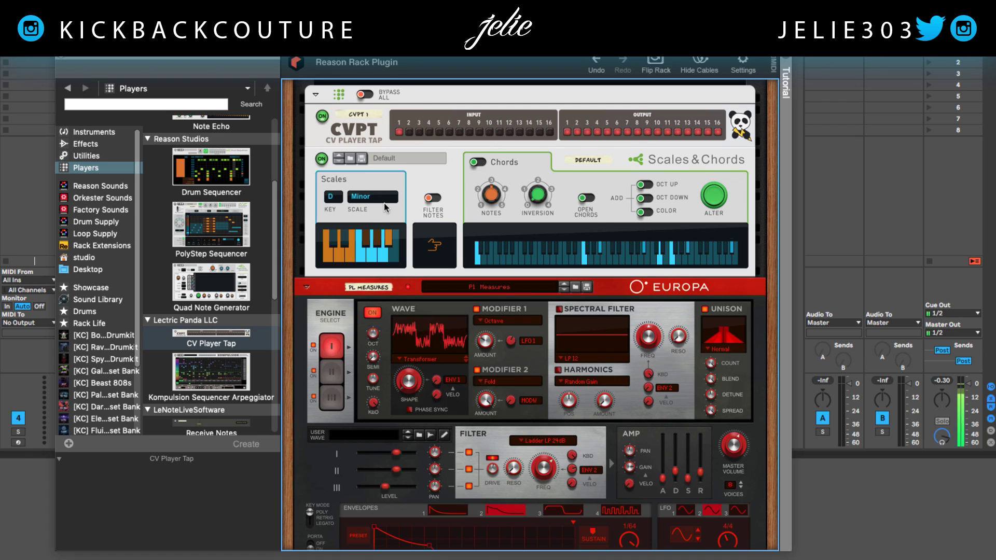
scroll(387, 207, down, 8)
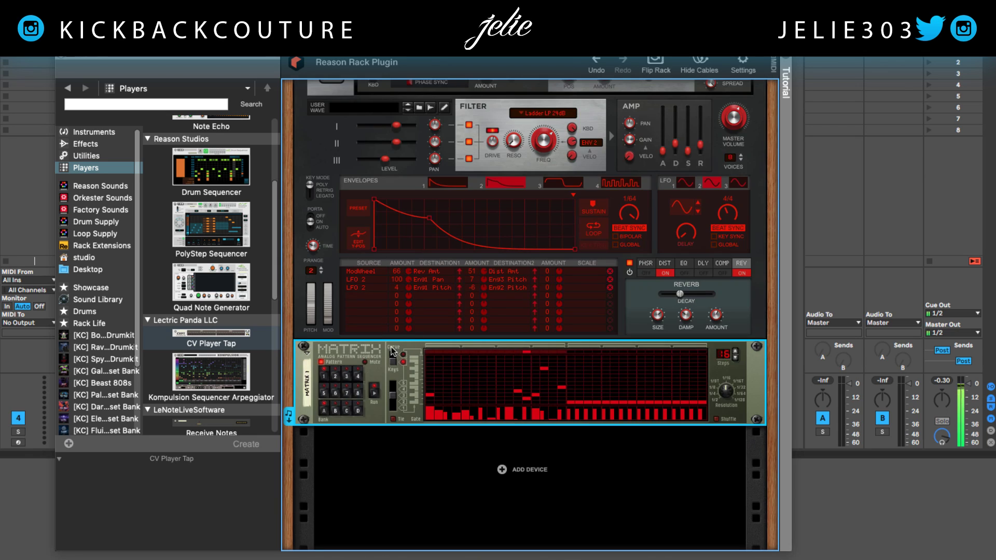
right_click(163, 384)
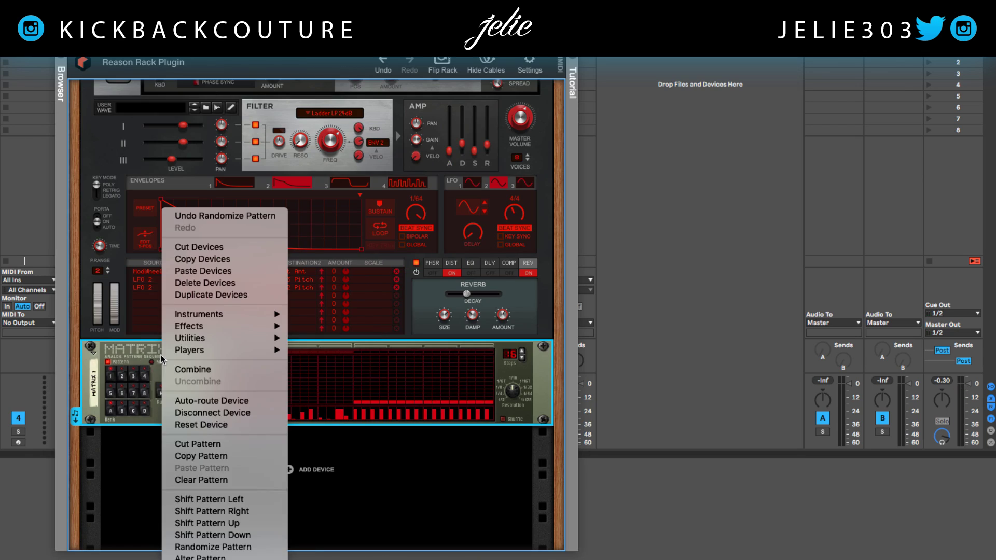
click(244, 547)
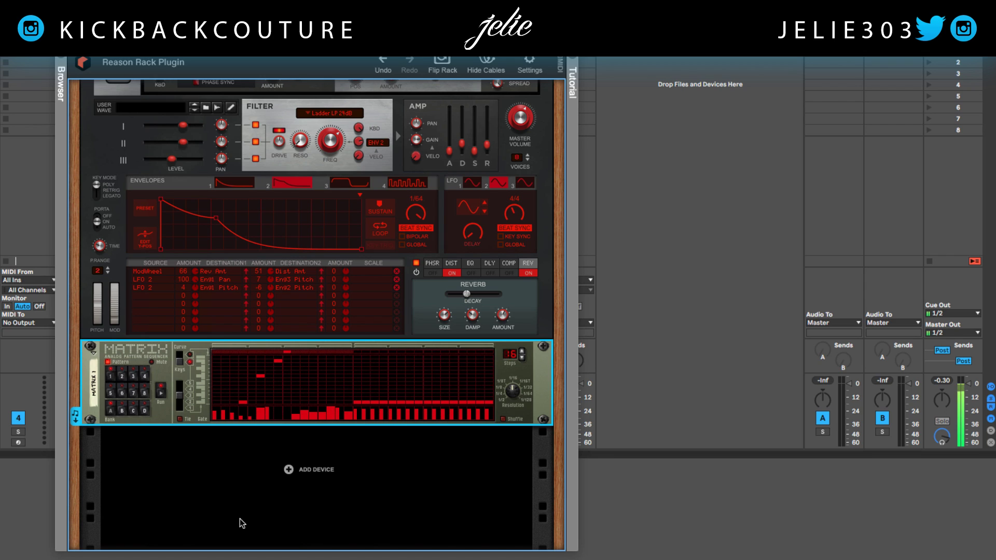
scroll(236, 292, up, 8)
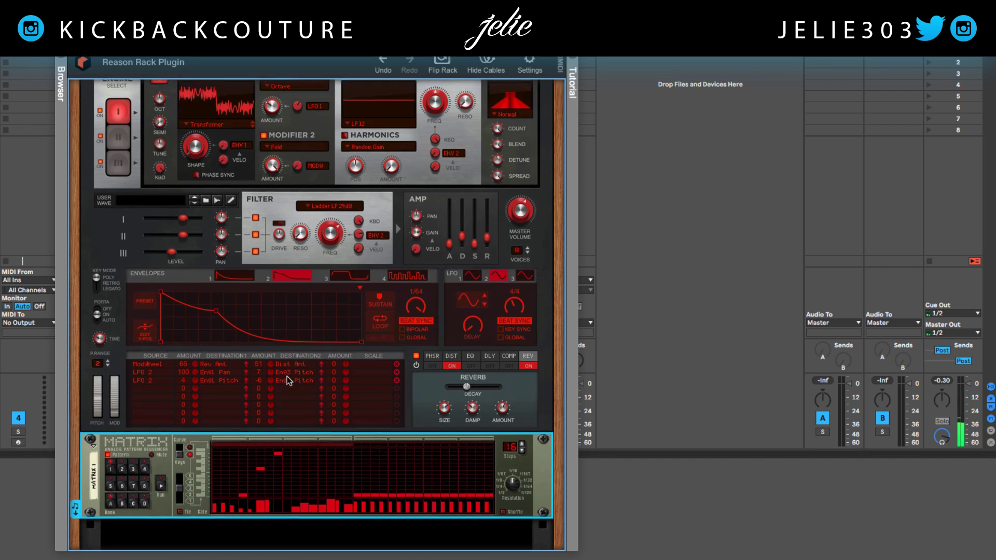
scroll(236, 292, down, 8)
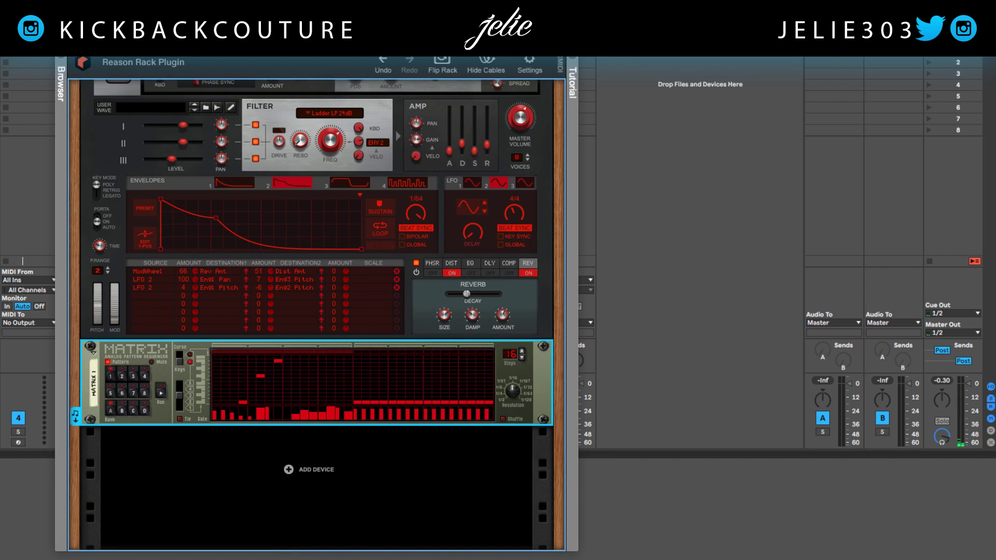
Export the Matrix pattern as a MIDI clip into the first slot of the 9 Reason Rack track and play it.
drag(305, 57, 187, 75)
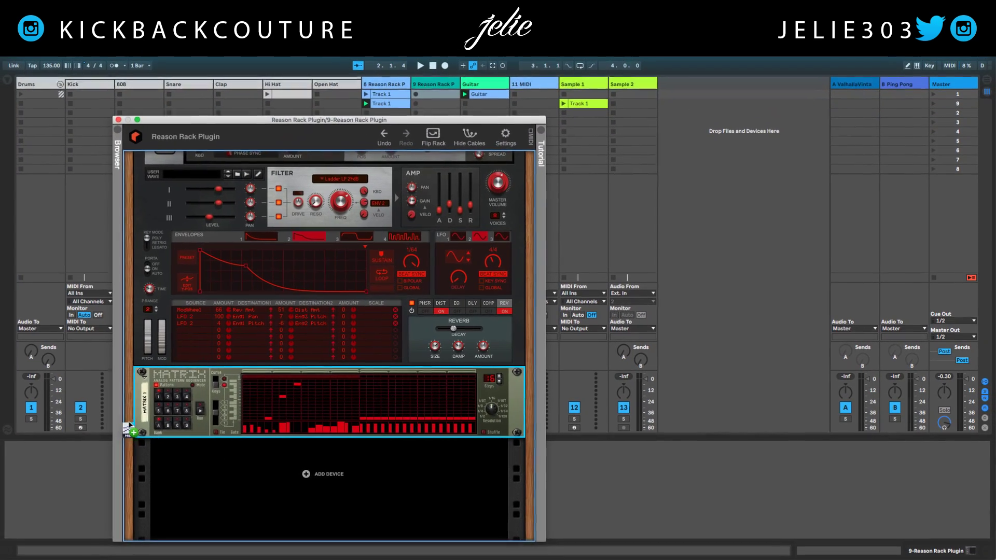
drag(132, 430, 455, 95)
click(417, 95)
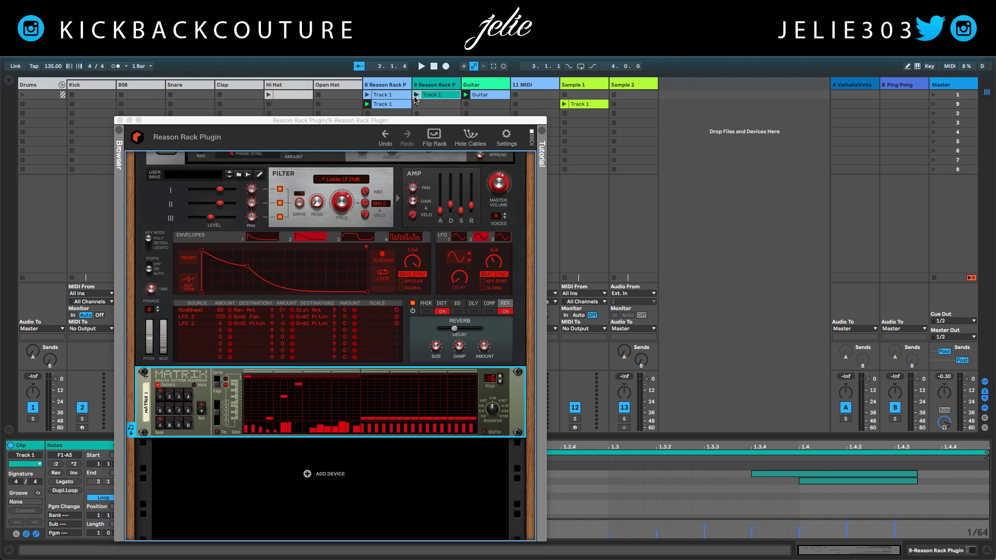
click(206, 408)
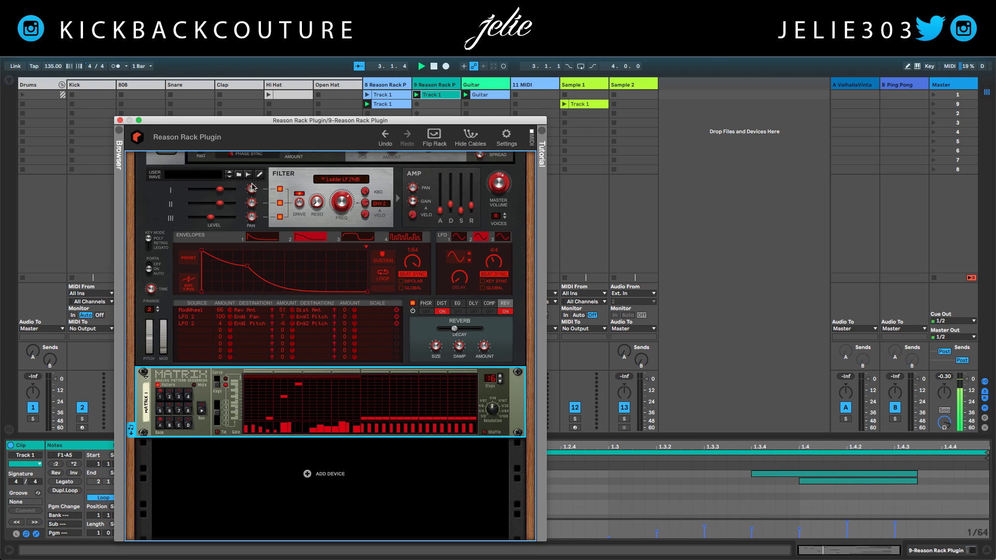
click(120, 121)
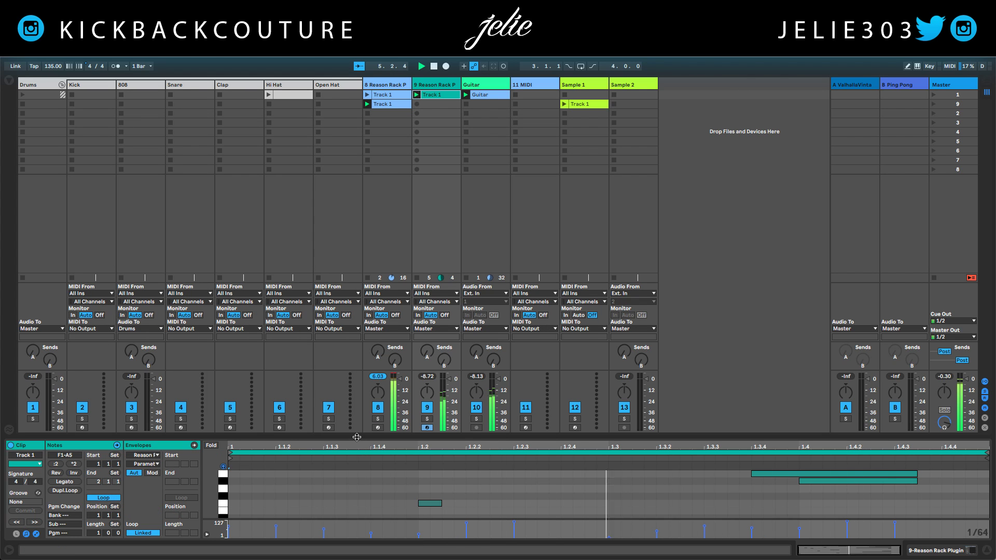
Enlarge the note editor to examine the exported Matrix clip's notes across the octaves, then restore the session view.
drag(357, 438, 358, 177)
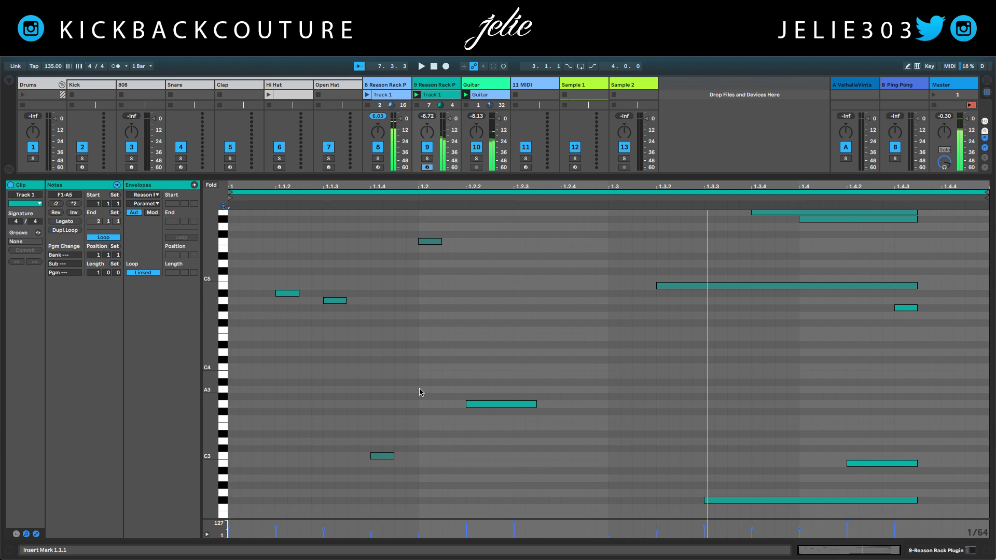
scroll(423, 363, up, 4)
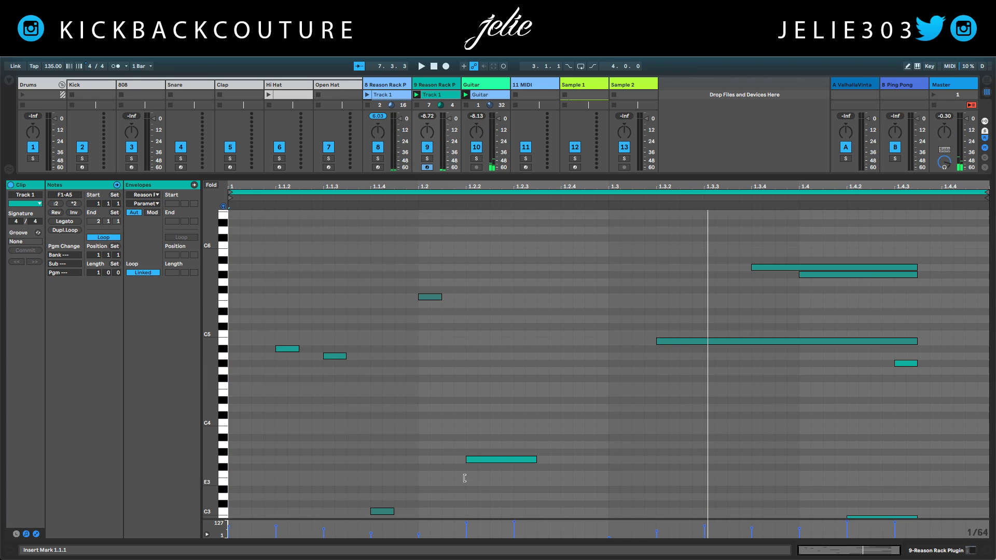
scroll(464, 440, down, 10)
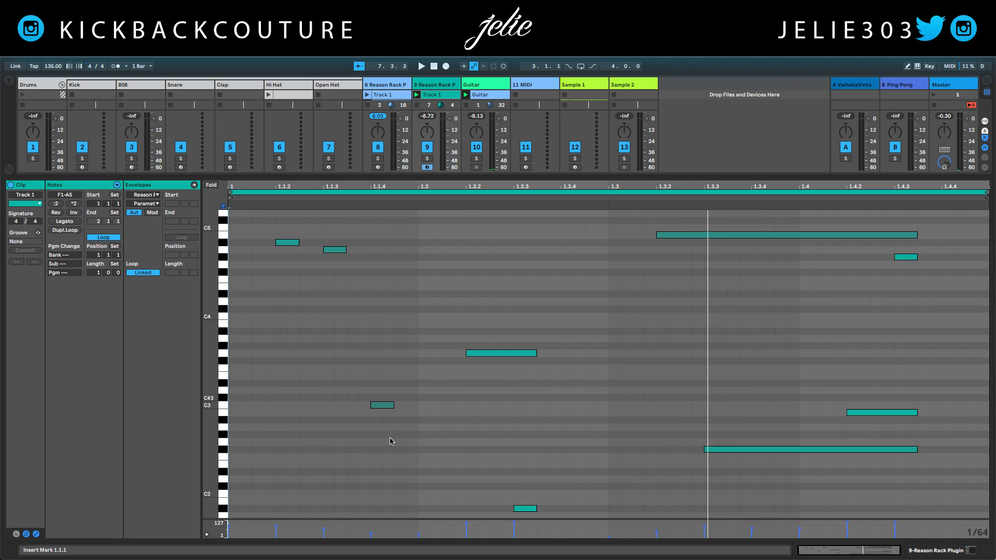
scroll(395, 426, down, 7)
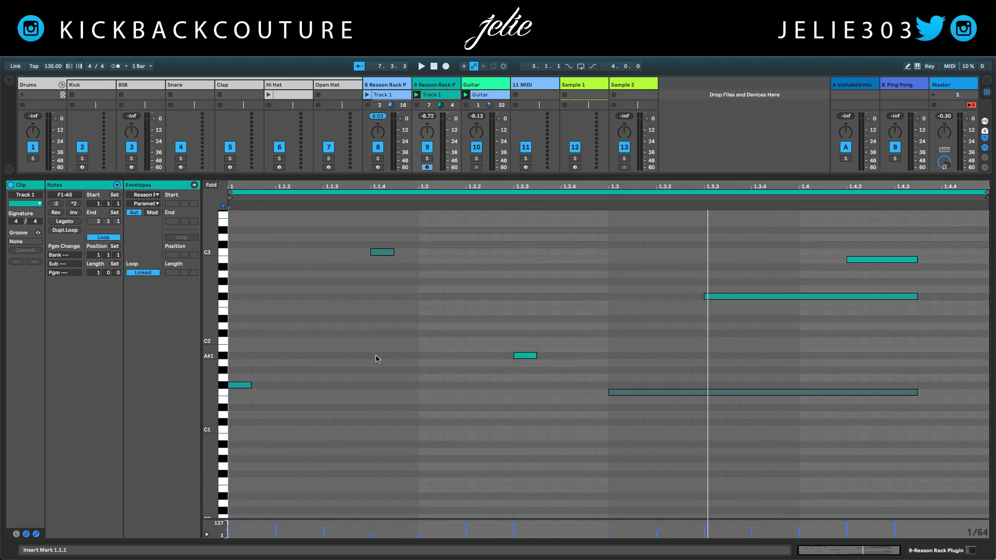
scroll(374, 358, up, 5)
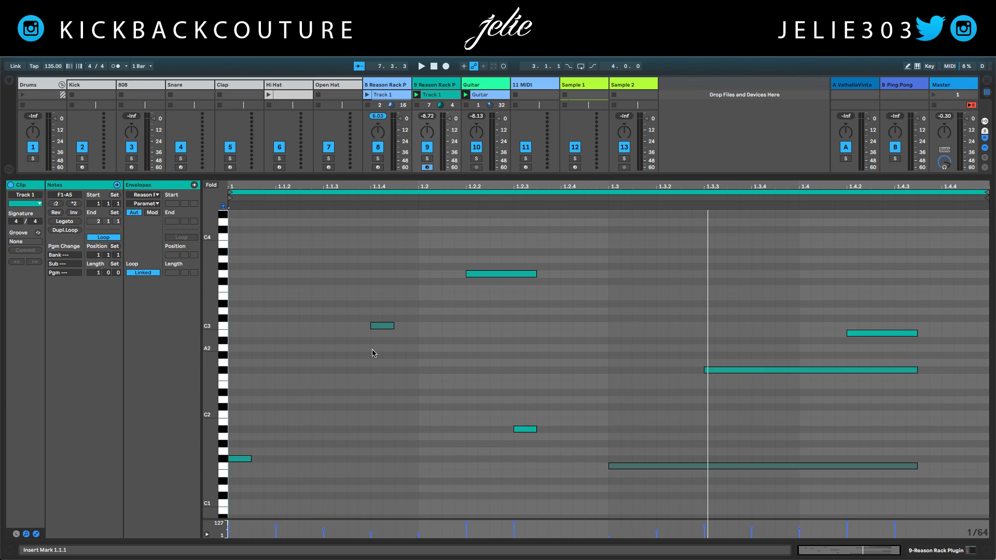
drag(464, 172, 491, 559)
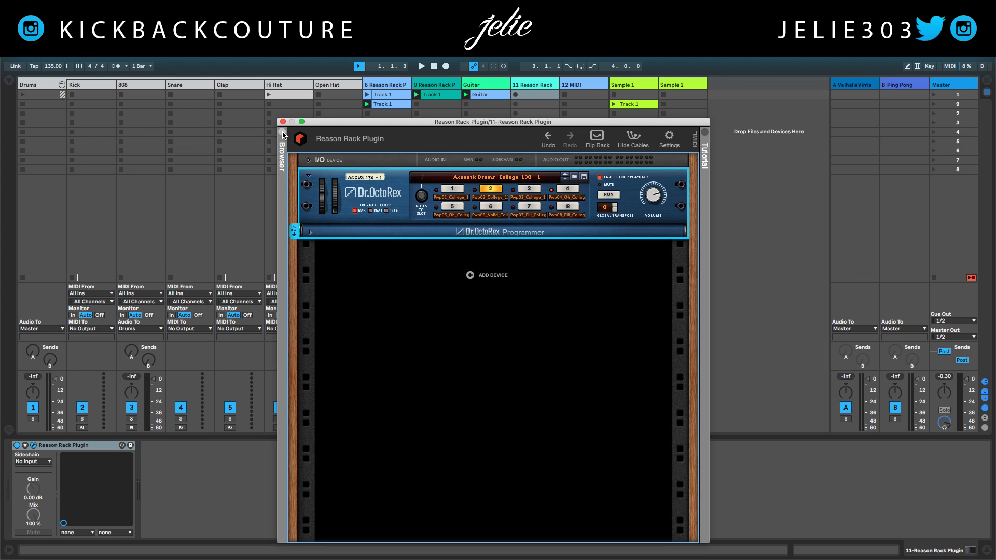
Show the rack's browser, reactivate the Guitar track's clip in the arrangement and return to the session view.
click(283, 136)
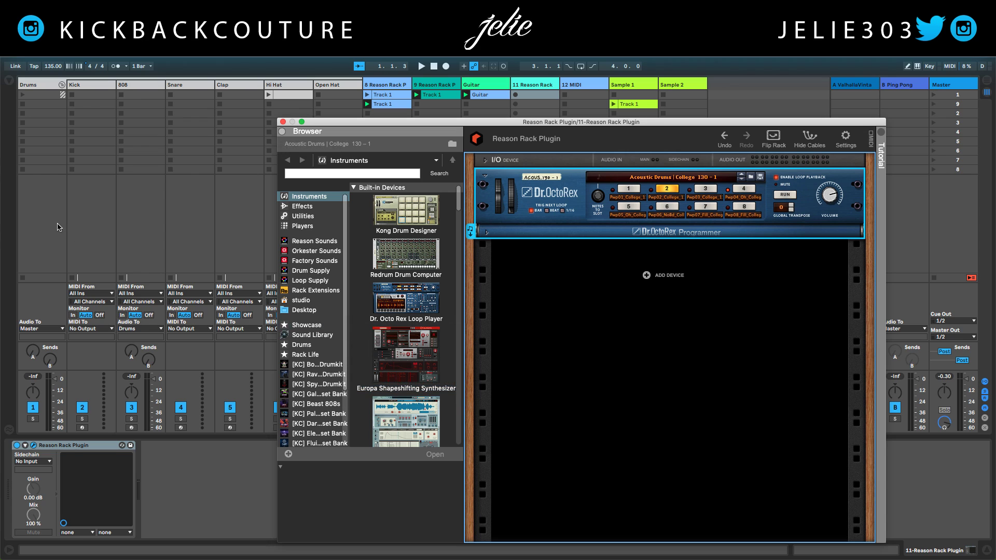
key(Tab)
key(Tab)
click(191, 78)
key(Tab)
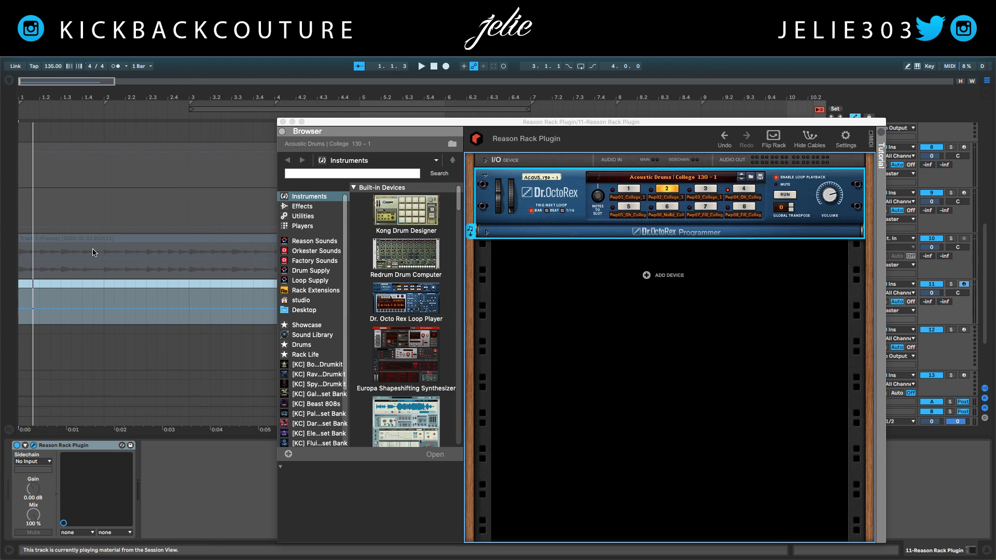
click(93, 252)
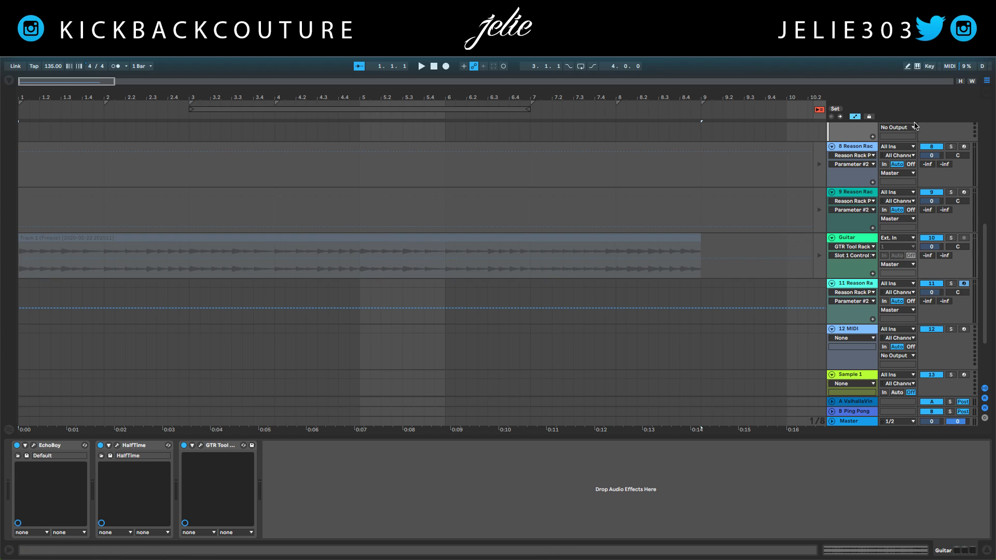
click(313, 238)
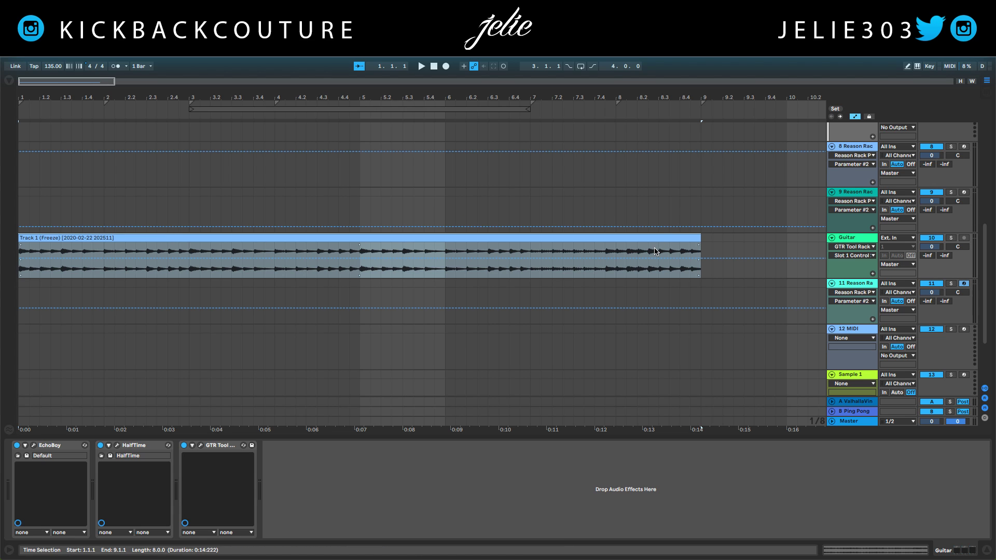
key(Tab)
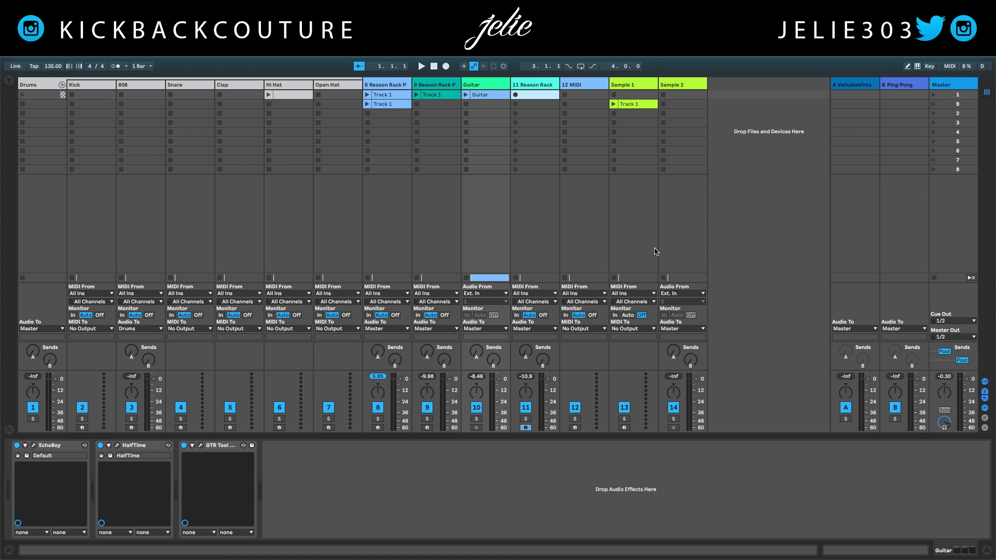
Load the Ac Guitar Muted Strums Key of Dm 120 bpm patch from the Strums 120 bpm Minor Scales folder into Dr. OctoRex on track 11.
click(551, 86)
drag(420, 123, 317, 108)
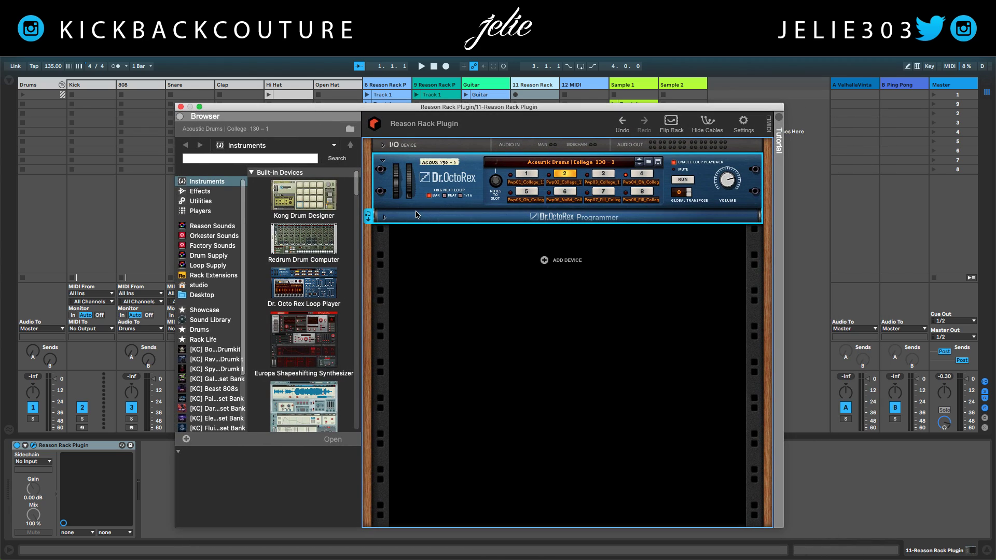
click(649, 164)
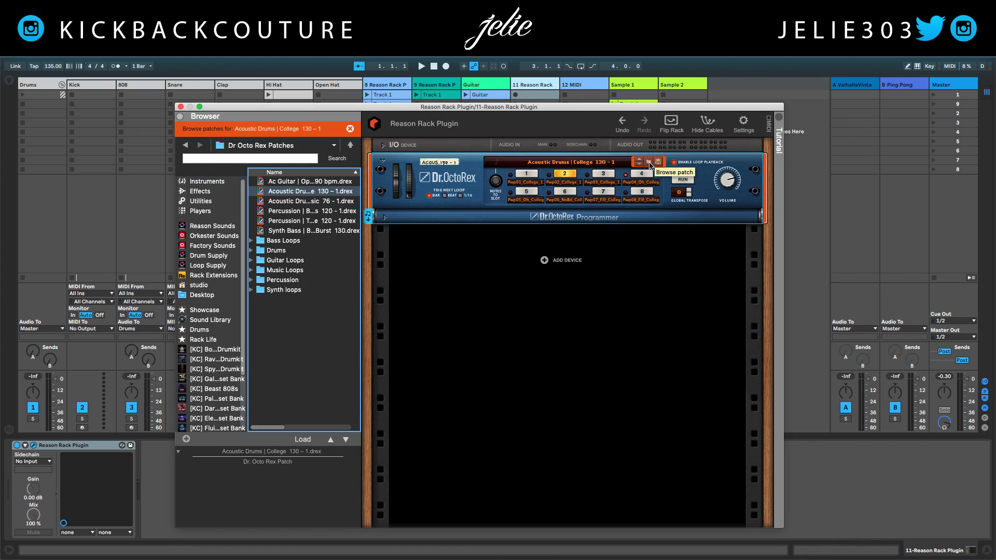
double_click(314, 264)
click(307, 183)
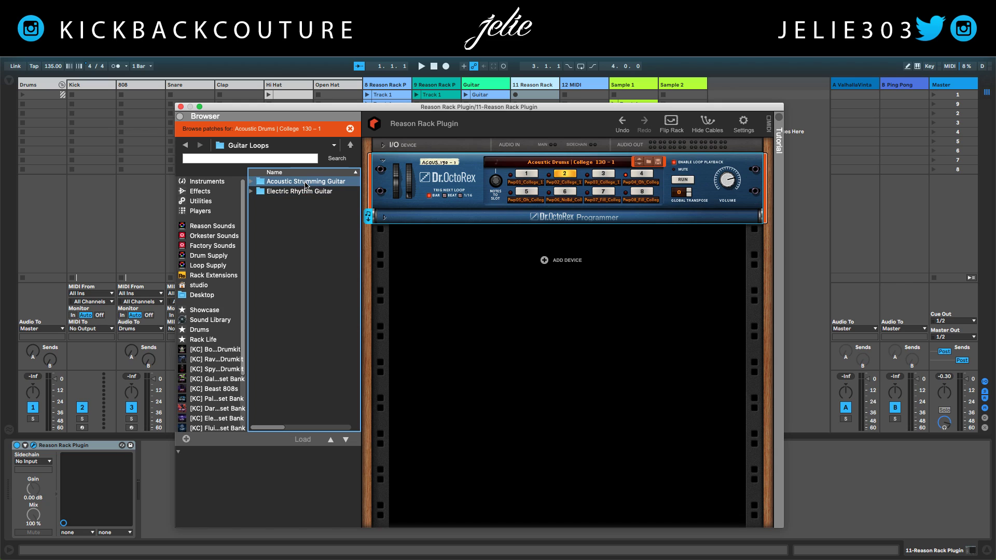
double_click(306, 183)
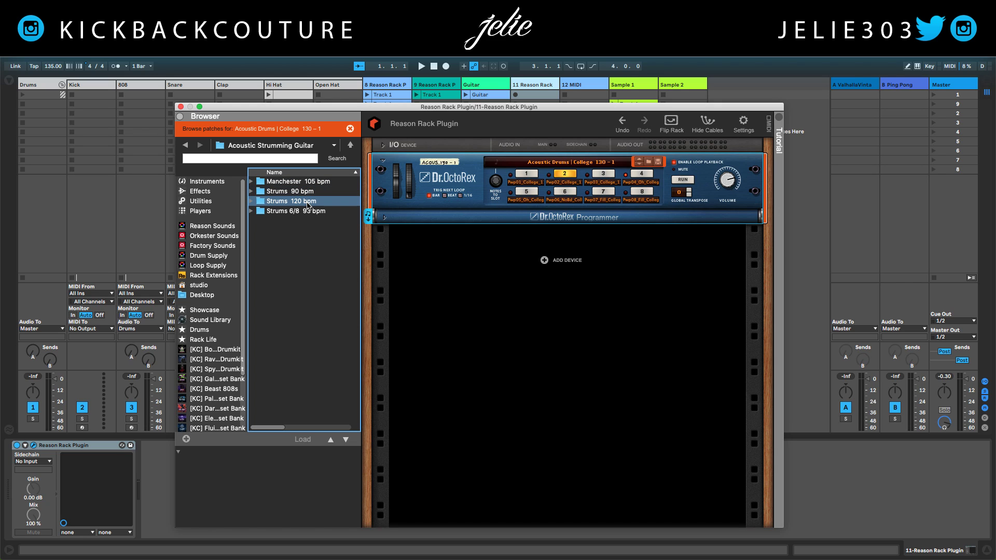
double_click(307, 202)
double_click(309, 191)
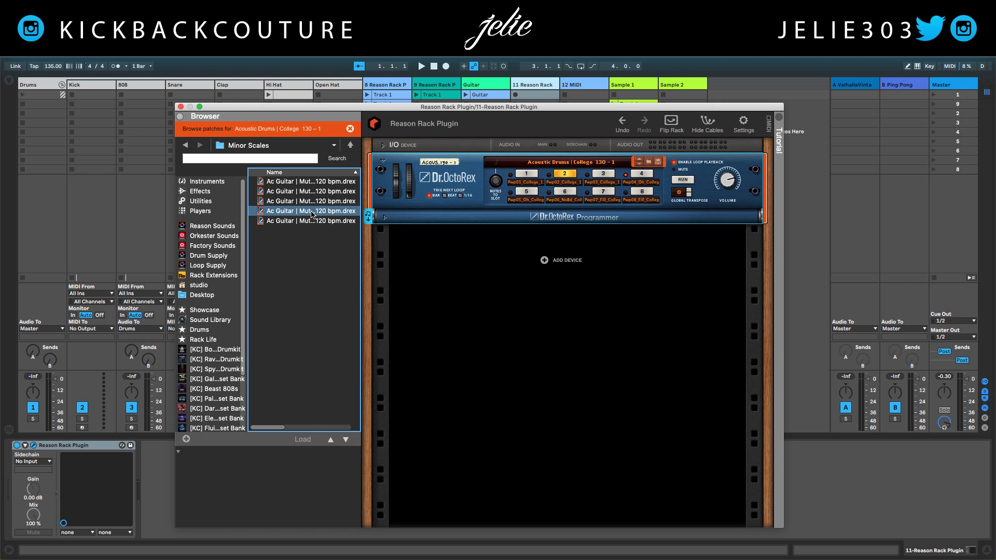
click(312, 201)
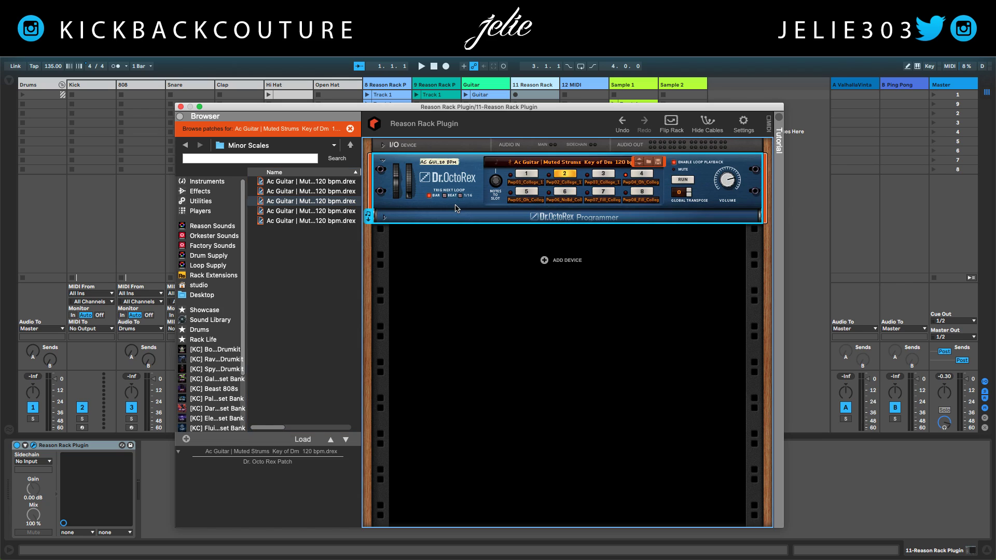
Run Dr. OctoRex to audition several of the patch's muted guitar loop slots, then stop it.
click(530, 177)
click(675, 180)
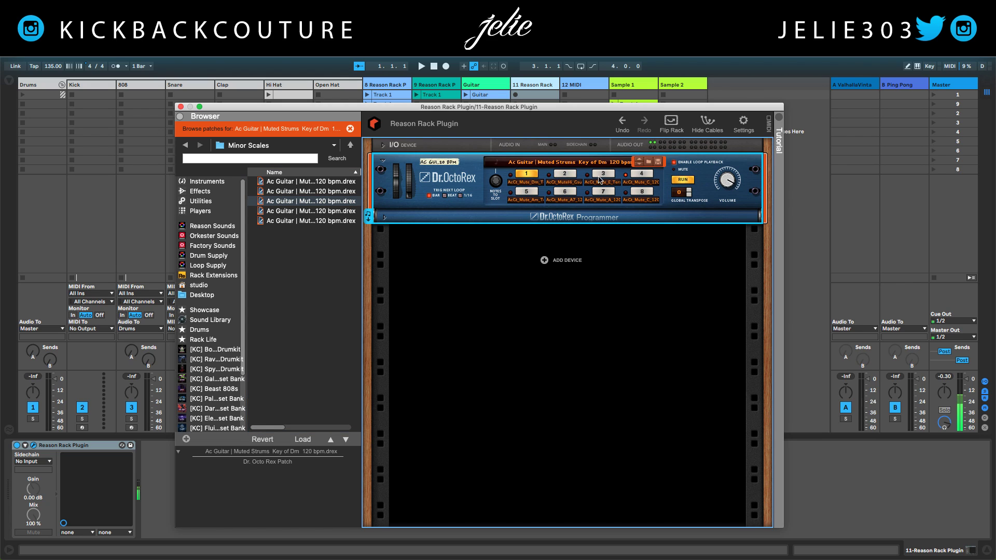
click(561, 177)
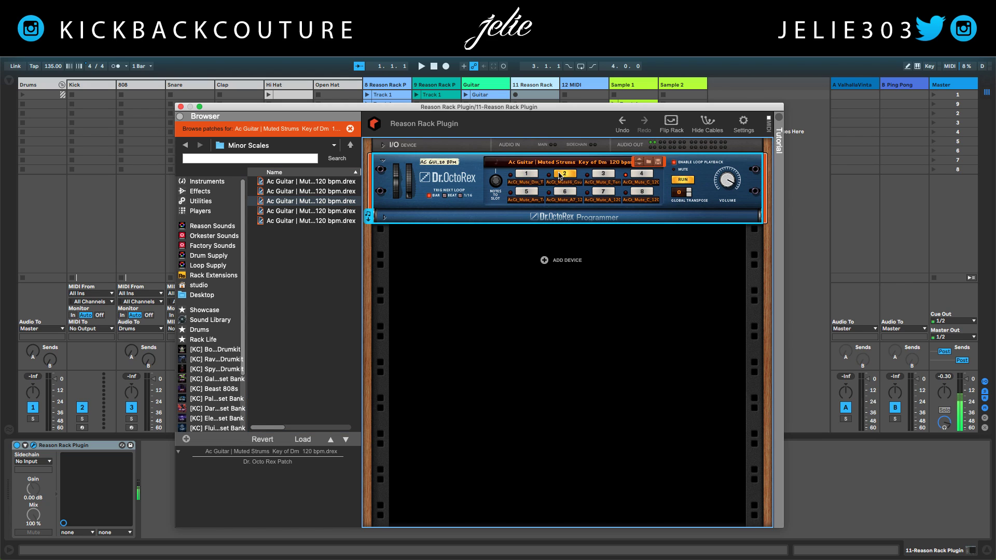
click(529, 175)
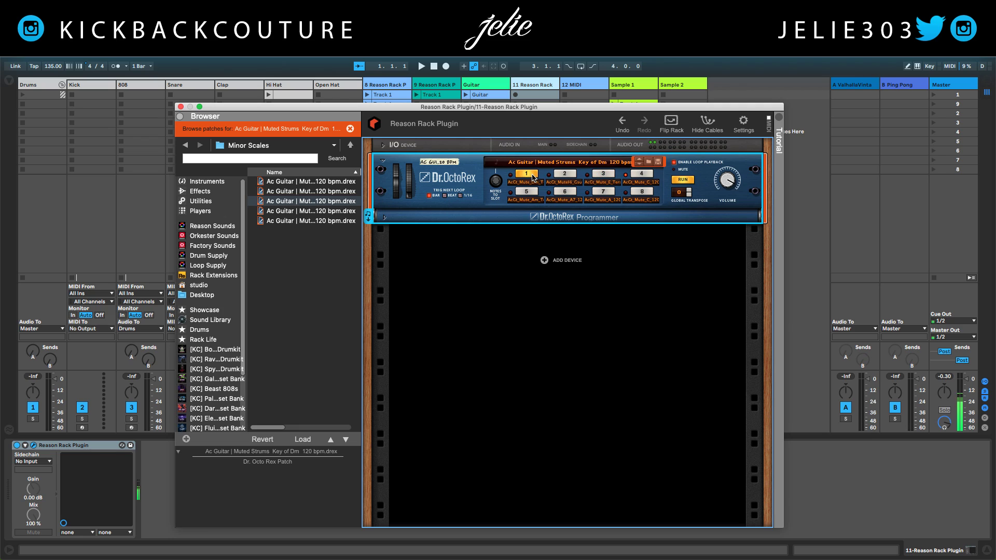
click(566, 176)
click(604, 175)
click(566, 191)
click(681, 180)
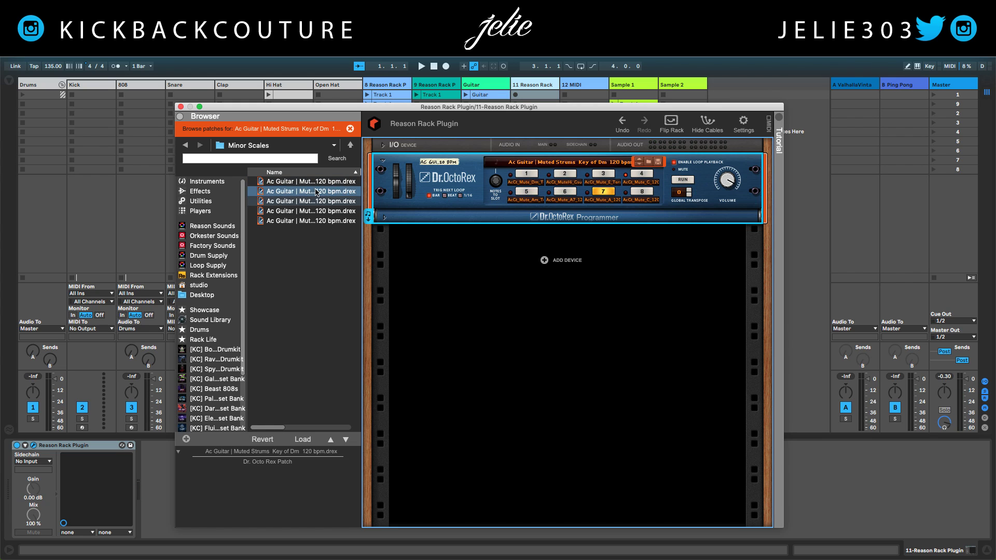
Insert a new audio track below 11 Reason Rack in the arrangement and solo it.
key(Tab)
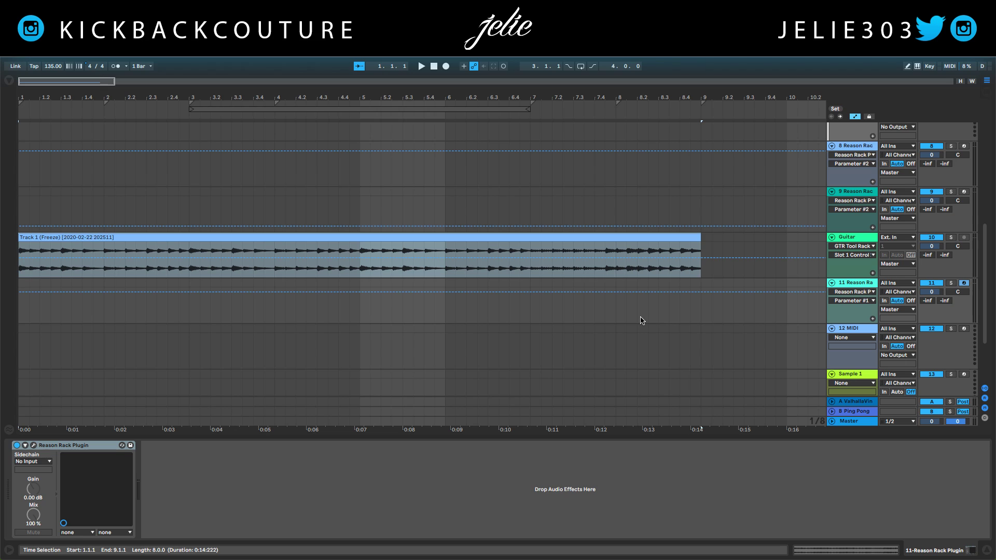
key(ctrl+t)
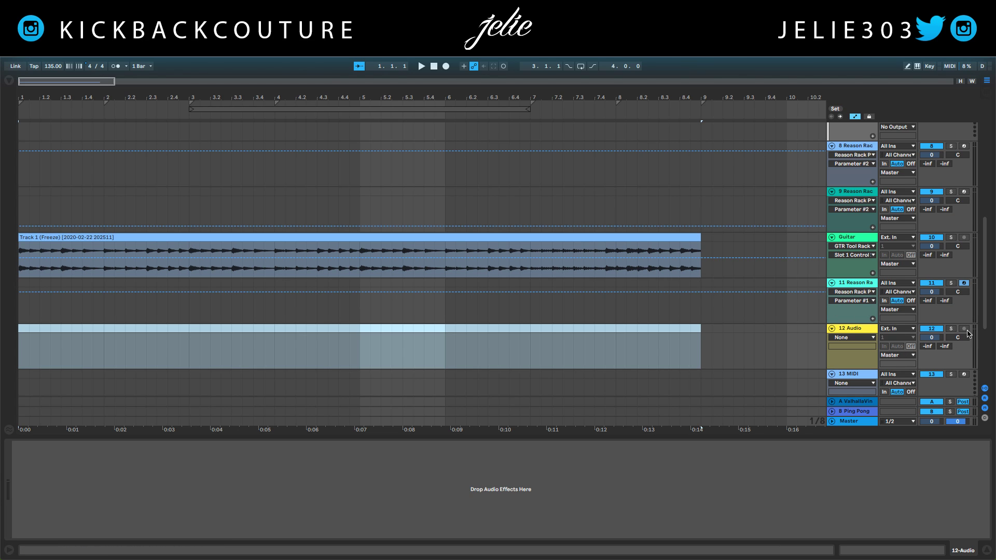
click(951, 330)
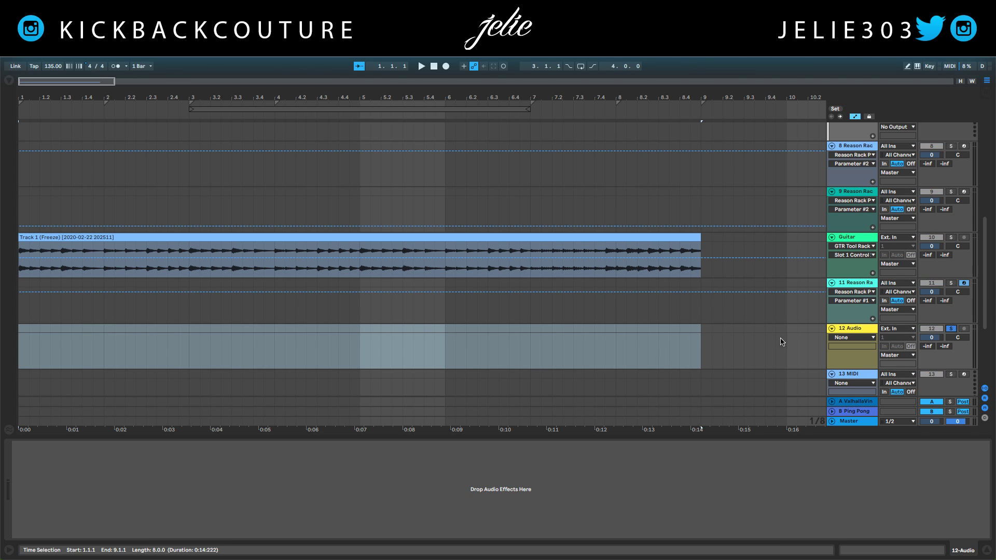
drag(857, 194, 846, 322)
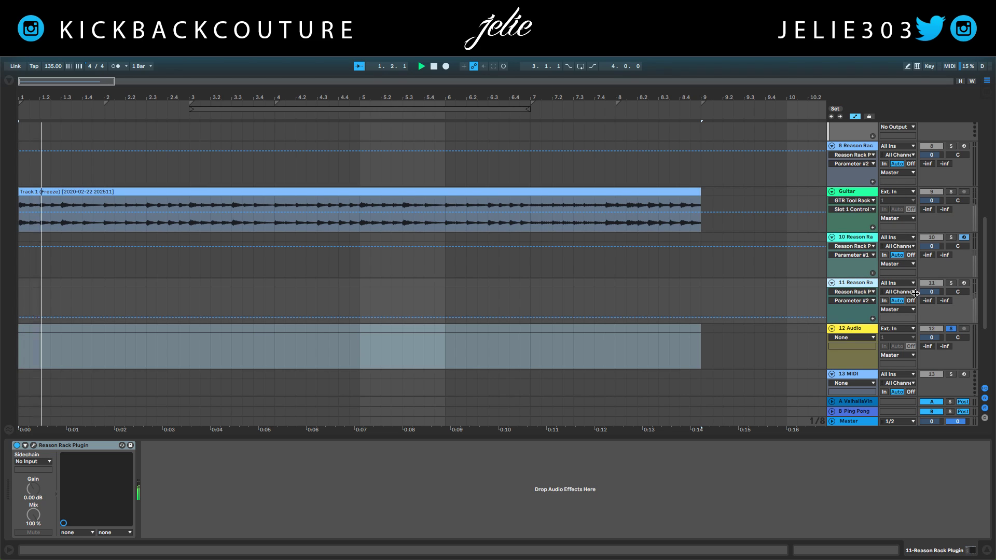
click(951, 283)
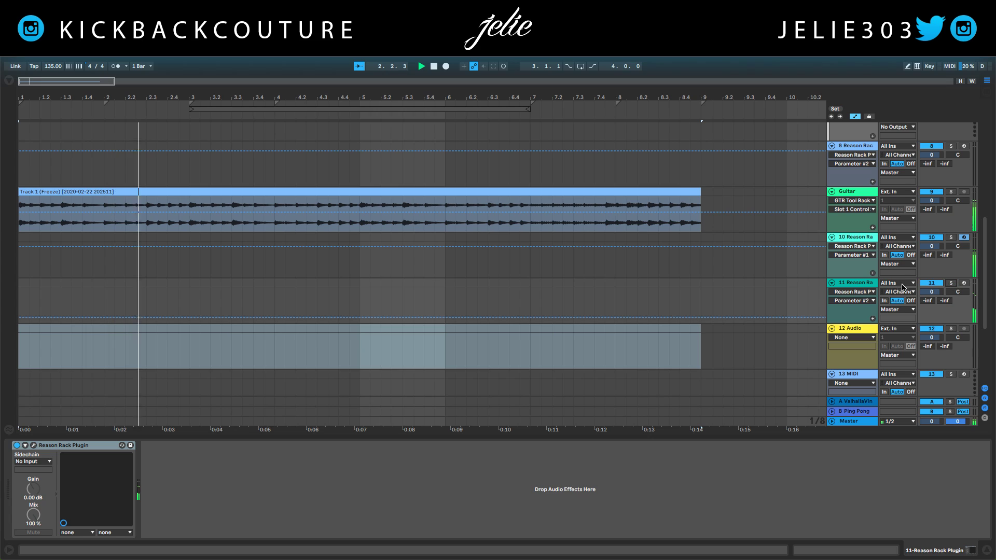
click(952, 283)
click(860, 193)
drag(847, 223, 853, 270)
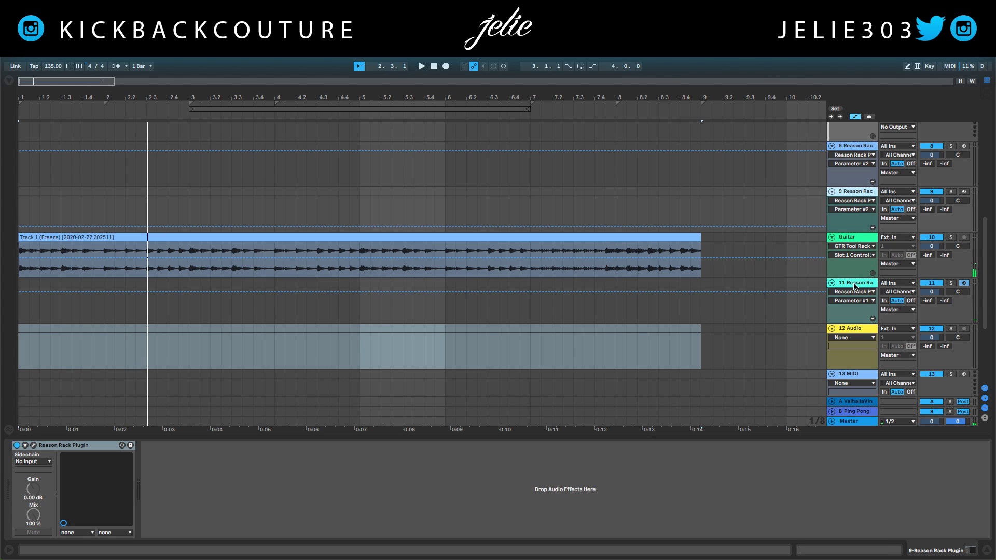
Solo the 11 Reason Rack track together with 12 Audio and play the arrangement.
click(952, 283)
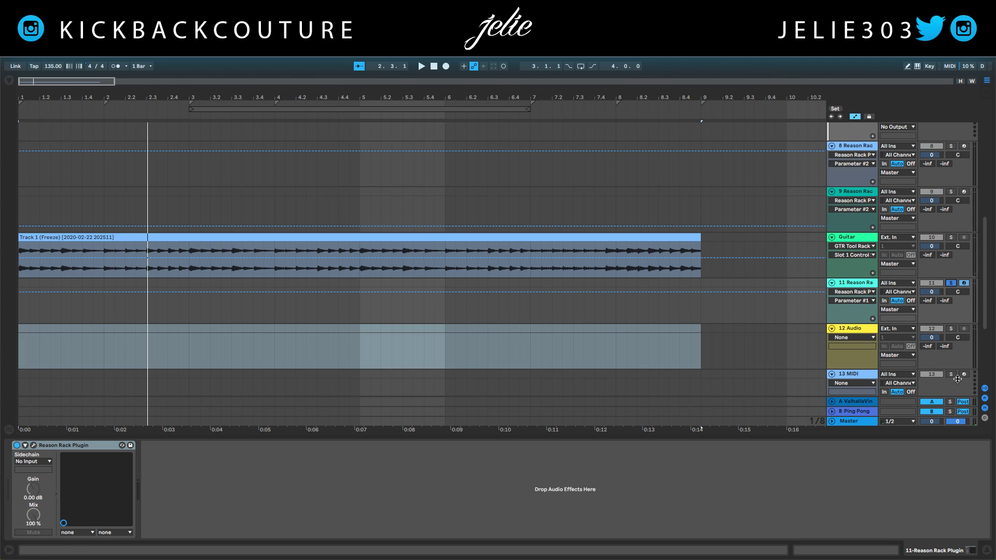
click(953, 378)
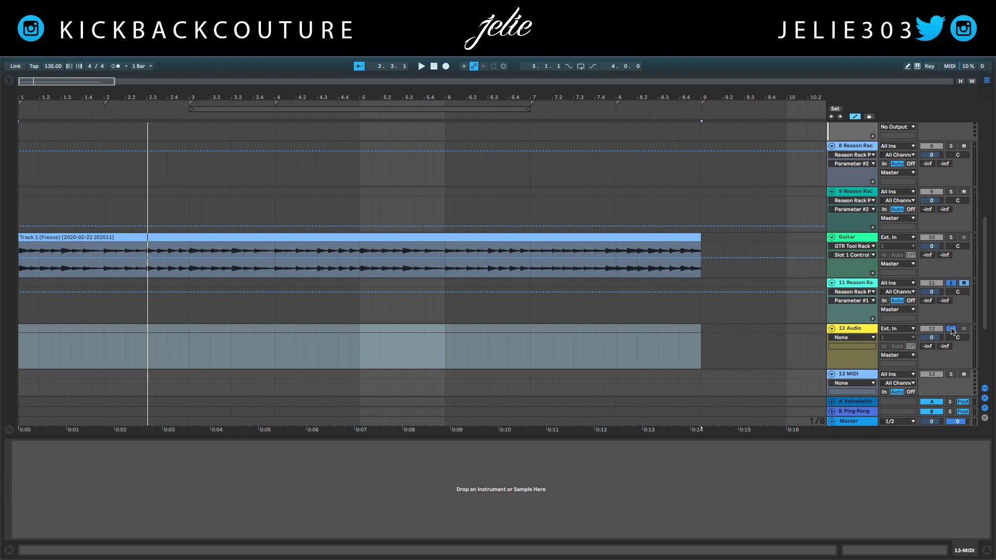
key(space)
click(701, 297)
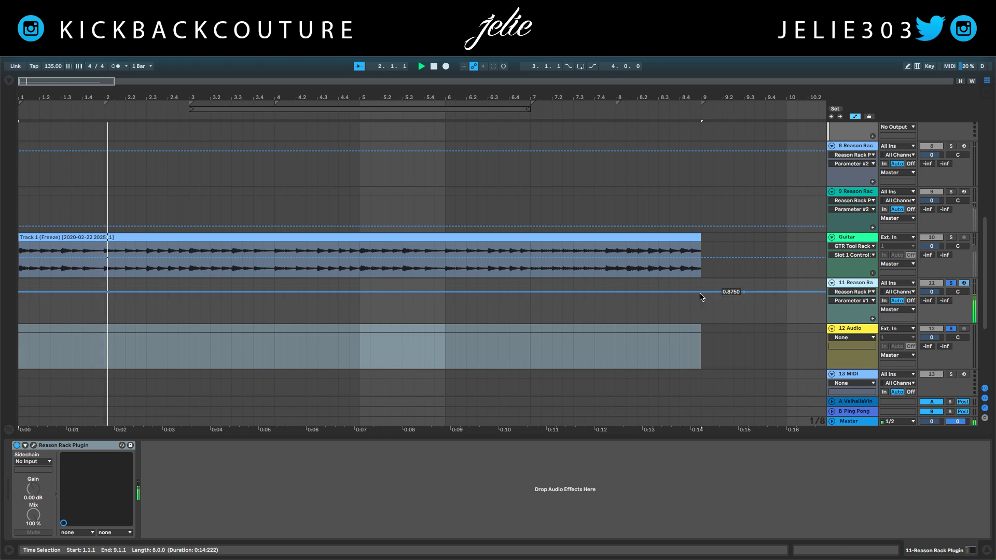
Export Dr. OctoRex's slot 1 loop as a MIDI clip to bar 1 of the 11 Reason Rack track and play it.
click(35, 445)
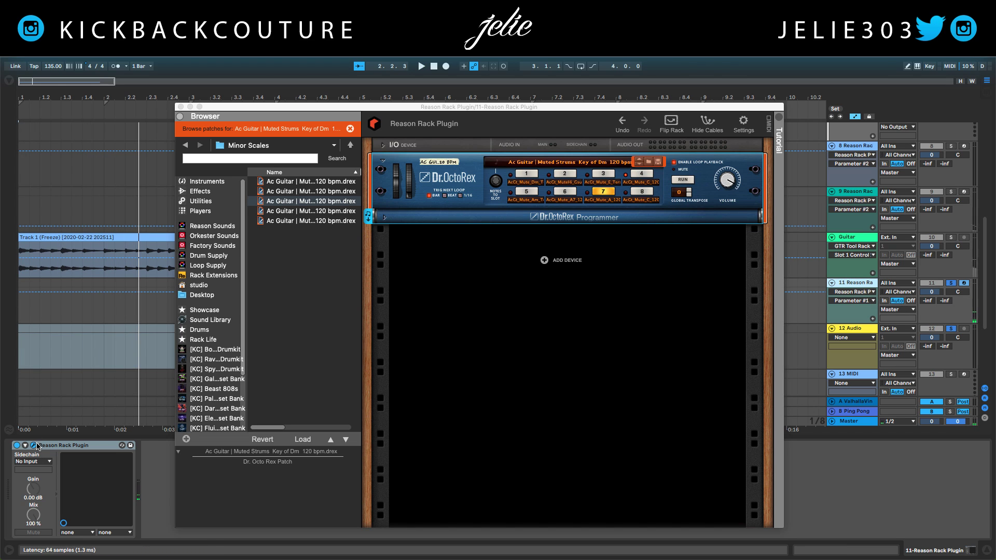
click(525, 177)
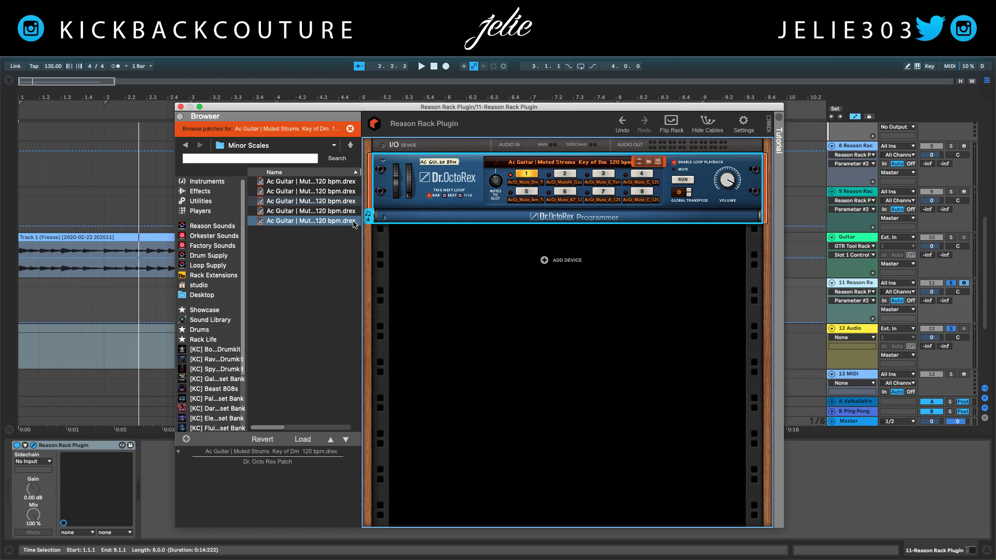
drag(368, 217, 29, 300)
key(space)
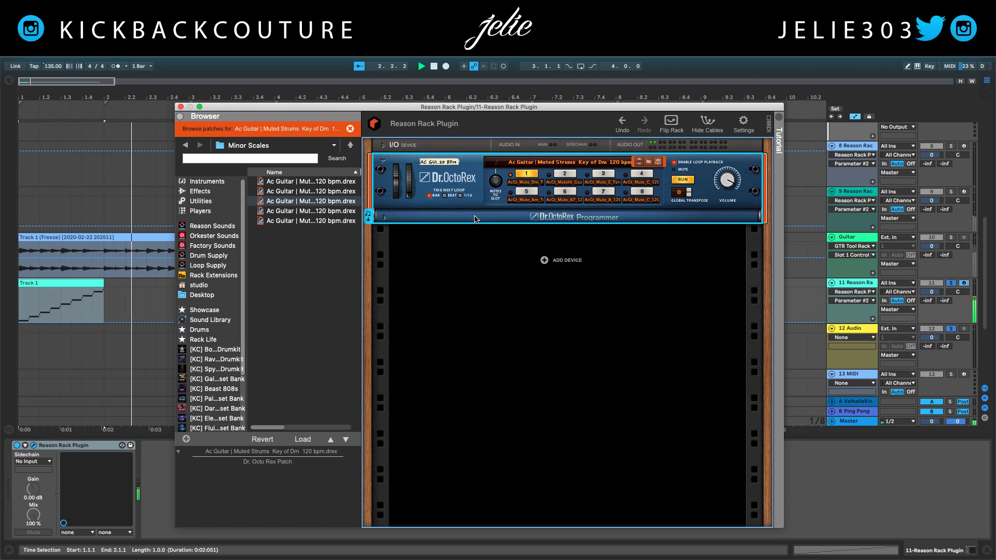
key(space)
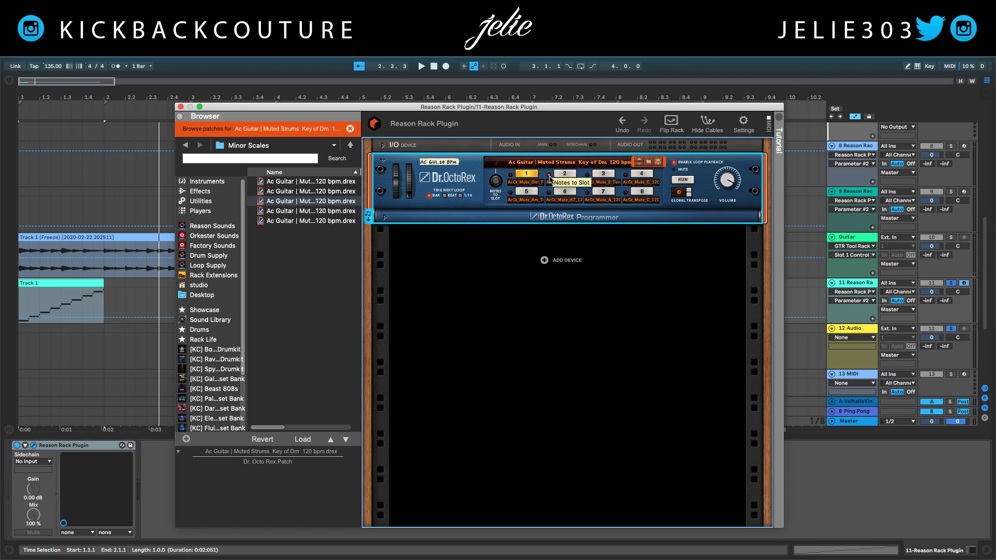
Add a second copy of the loop's MIDI clip at bar 2 of the 11 Reason Rack track and play both from bar 1.
drag(357, 221, 109, 299)
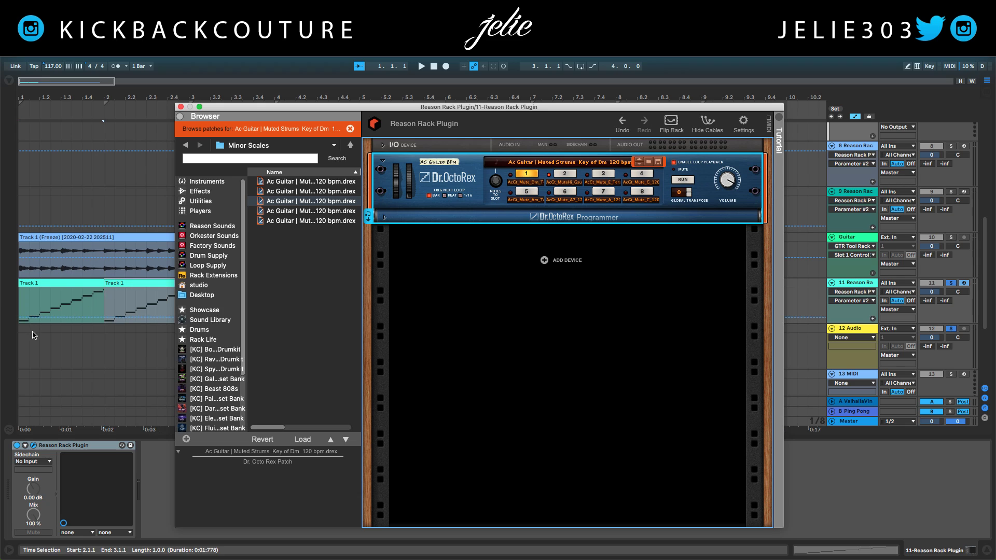
click(21, 335)
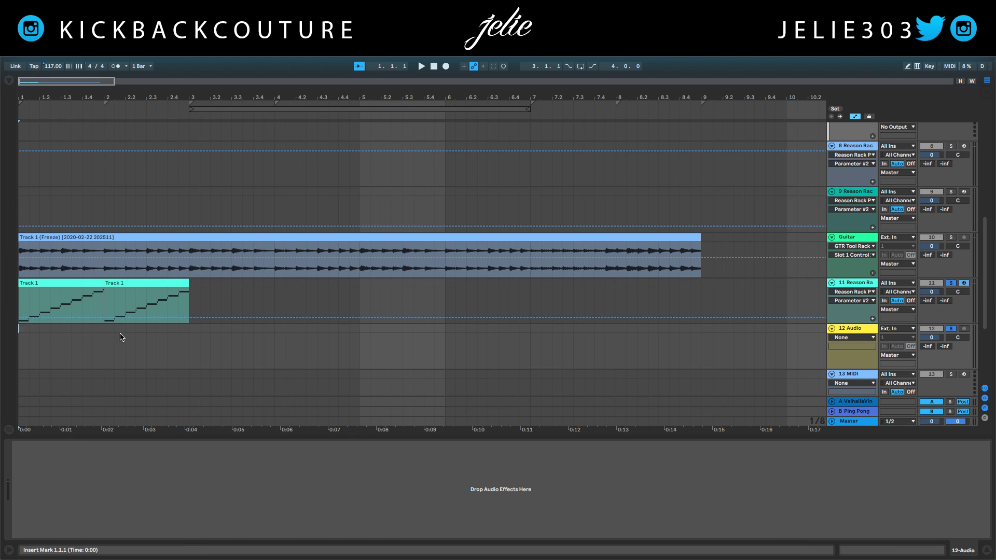
key(space)
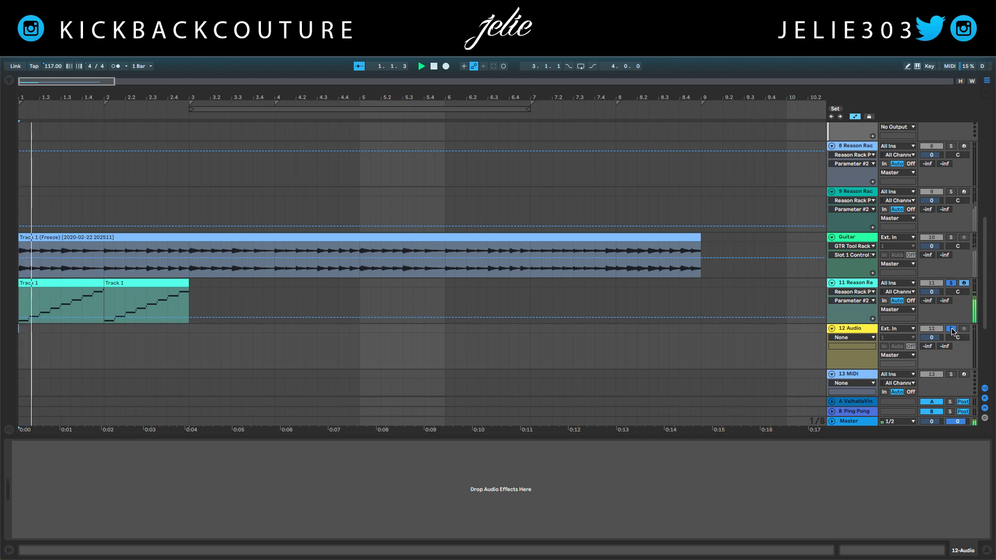
click(856, 282)
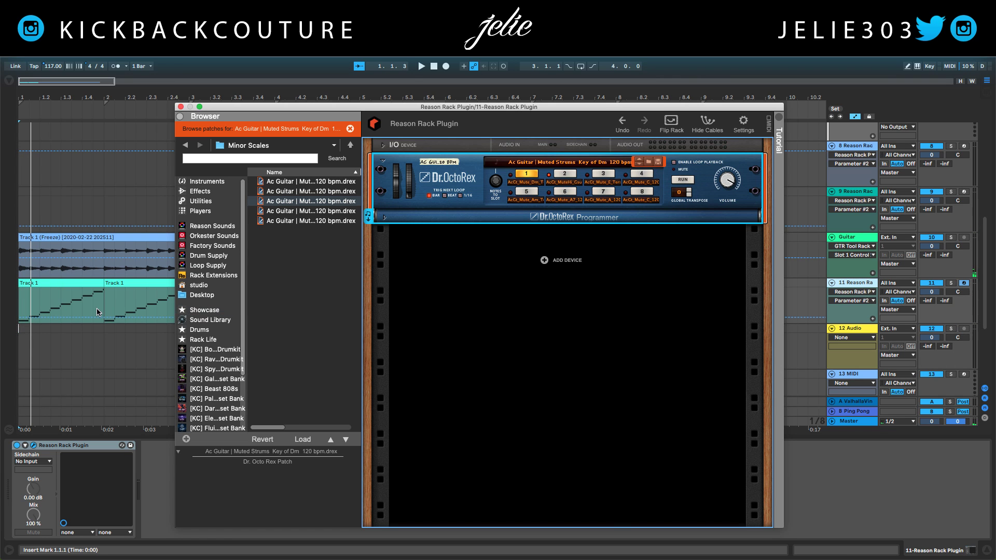
click(116, 334)
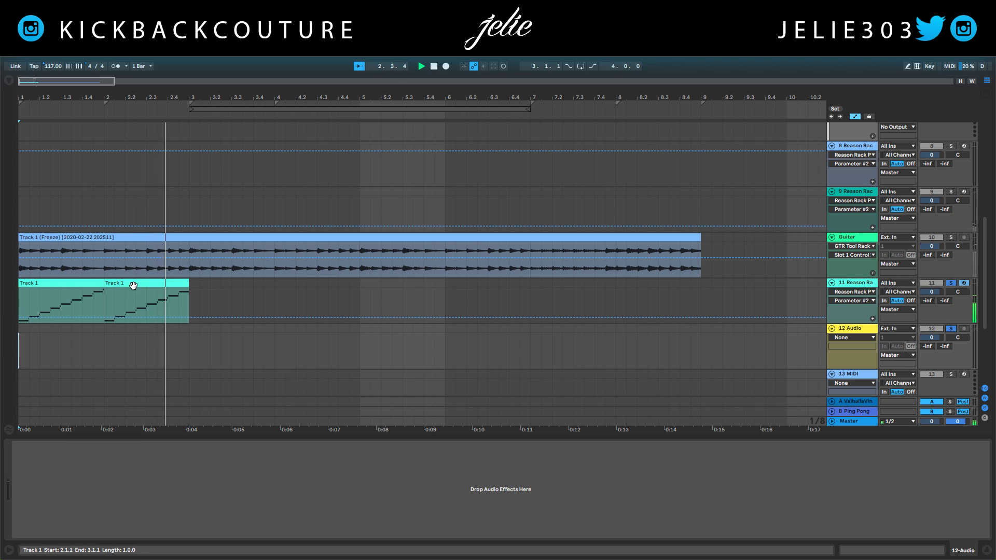
key(space)
Freeze the 11 Reason Rack track containing the exported guitar loop clip.
right_click(29, 284)
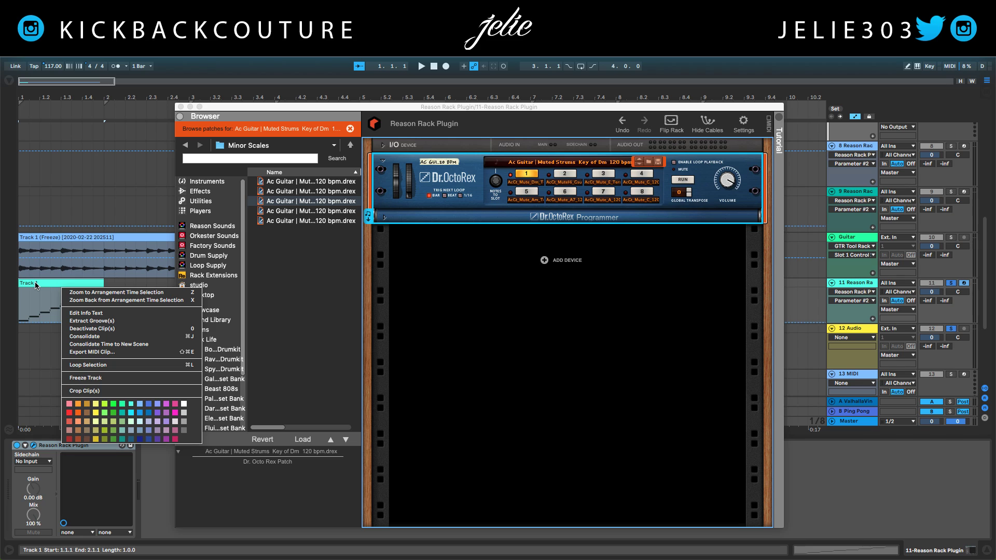
click(87, 383)
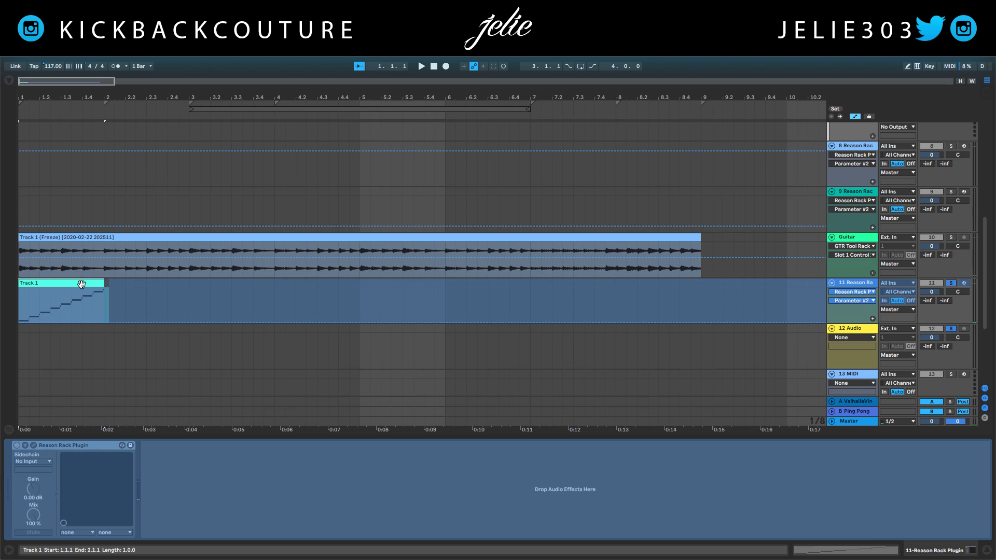
Place the frozen one-bar clip from the 11 Reason Rack track onto the 12 Audio track at bar 1 as audio.
drag(81, 284, 76, 332)
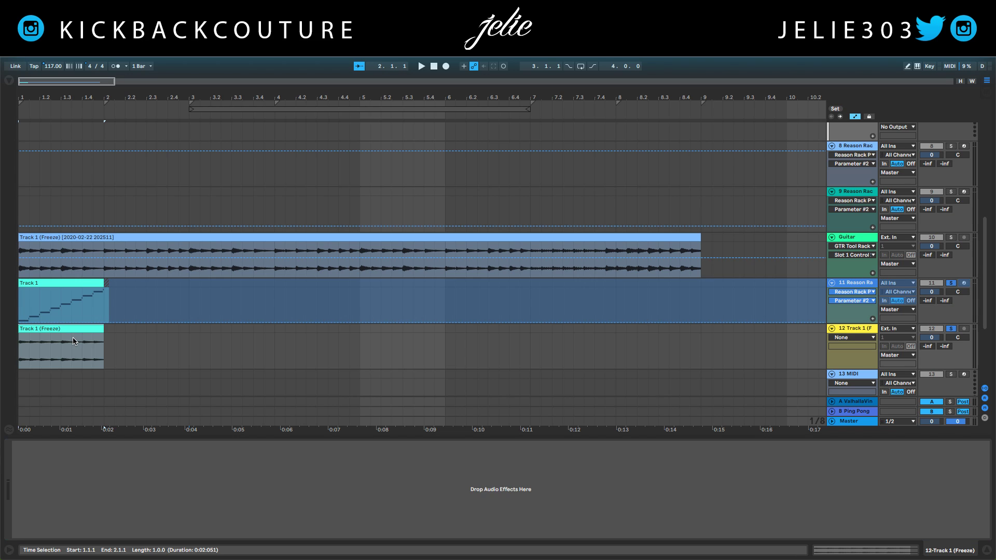
click(116, 284)
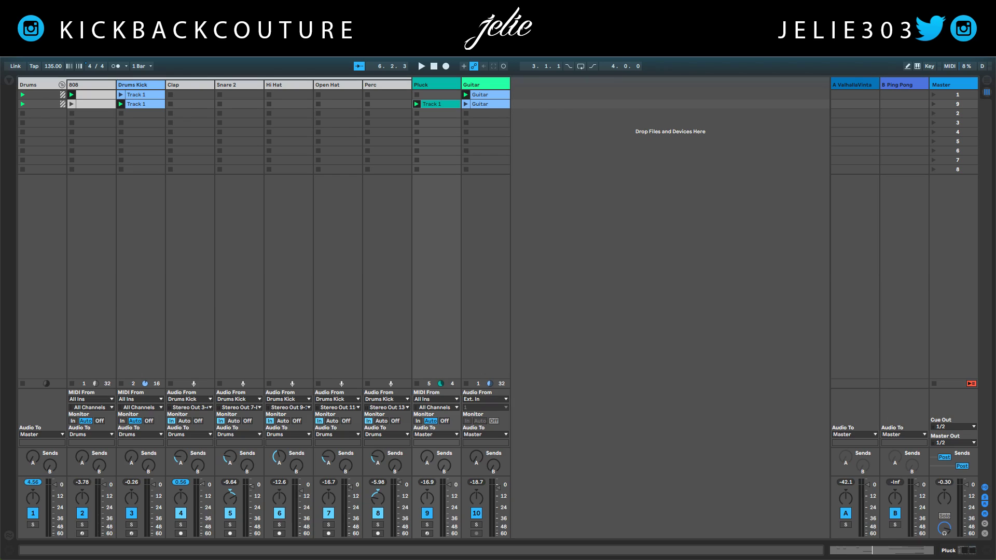
Play the 135 BPM session with its drum, pluck and guitar clips, and stop playback.
key(space)
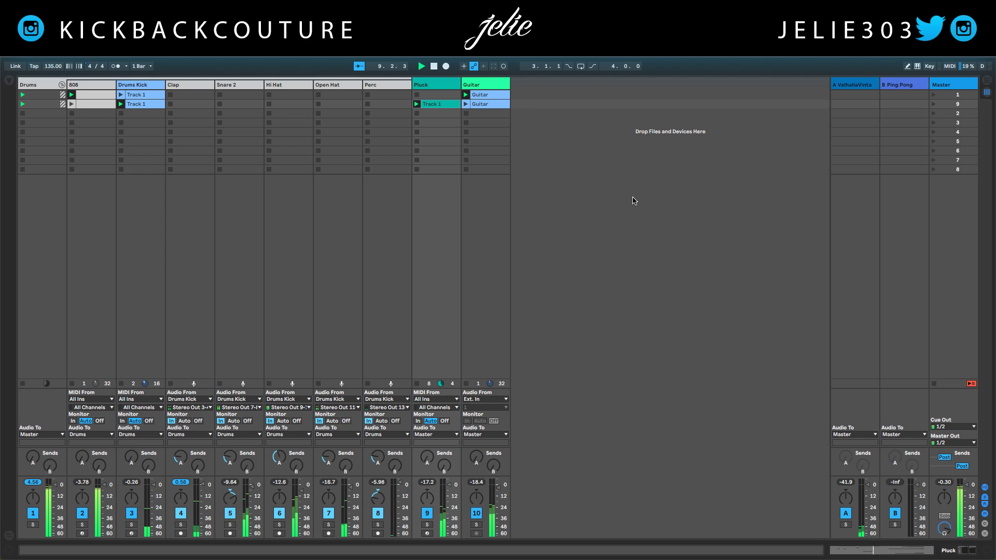
key(space)
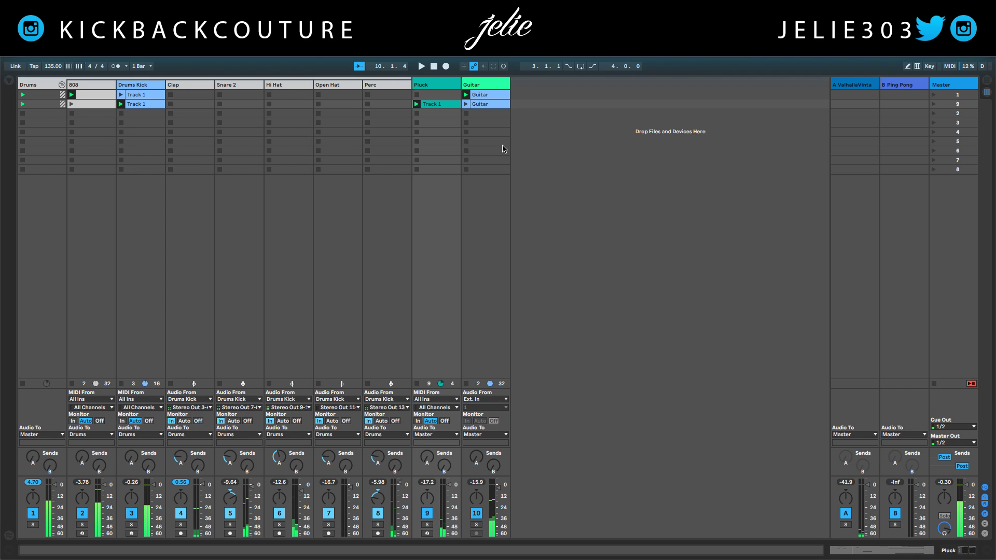
Open the Pluck track's Reason Rack Plugin and select the Matrix sequencer beneath Europa.
double_click(429, 86)
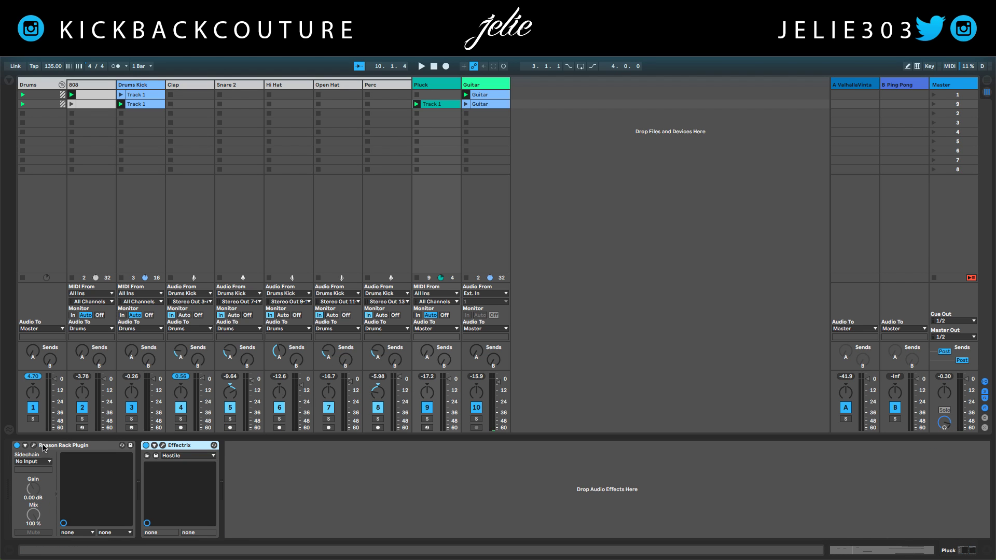
click(37, 446)
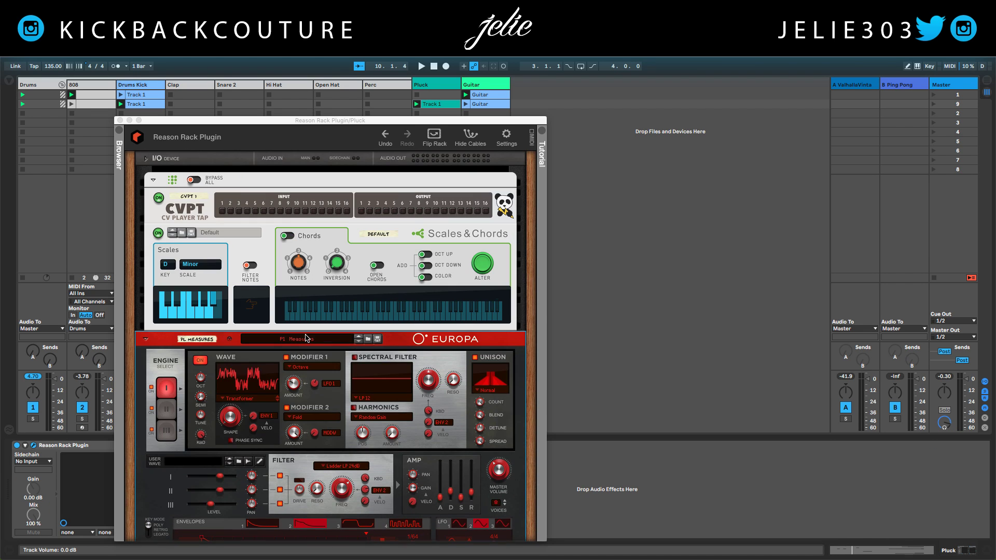
scroll(306, 338, down, 10)
click(143, 424)
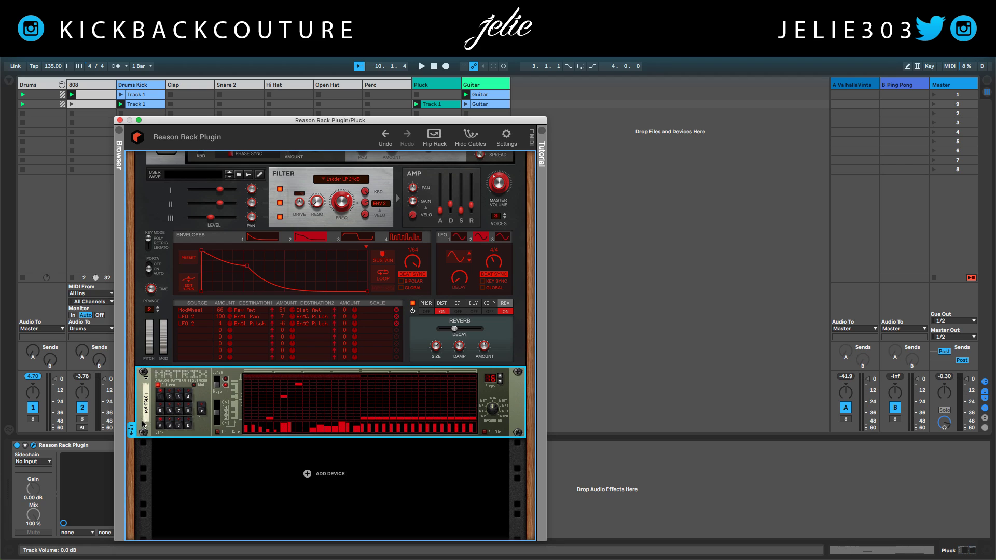
Select the Scales & Chords player, move the plugin window clear of the first tracks and inspect the Pluck rack's device chain.
scroll(255, 455, up, 5)
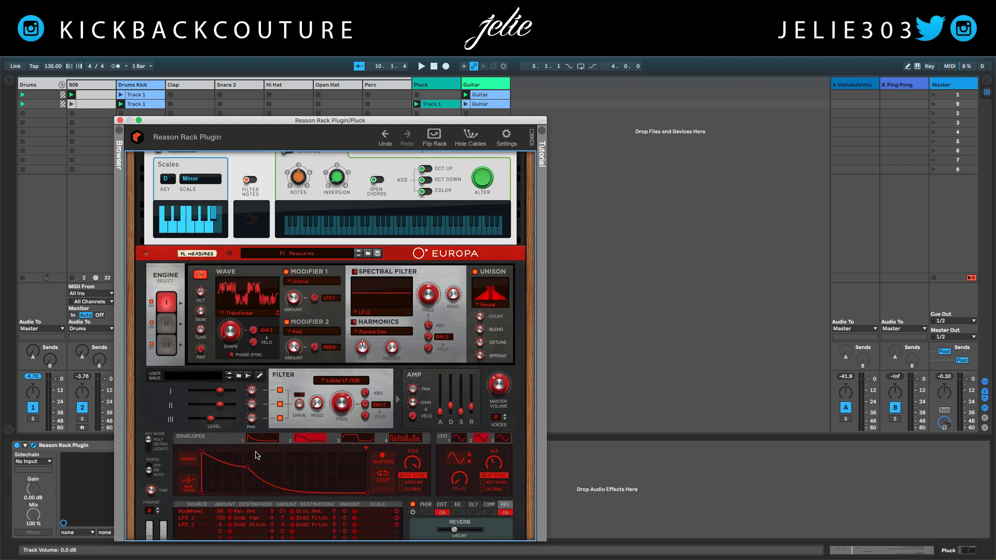
scroll(255, 455, up, 2)
click(232, 262)
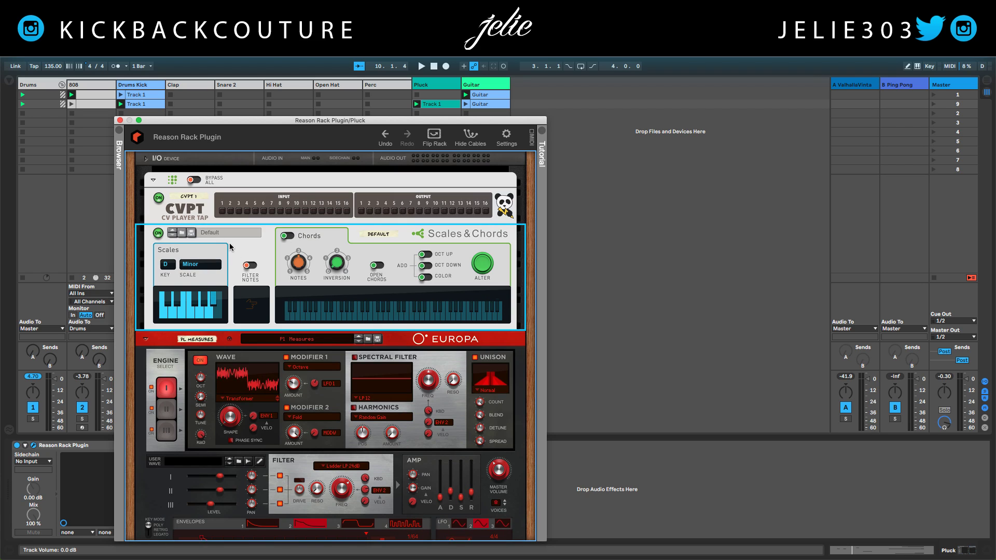
drag(425, 117, 673, 81)
scroll(452, 310, down, 1)
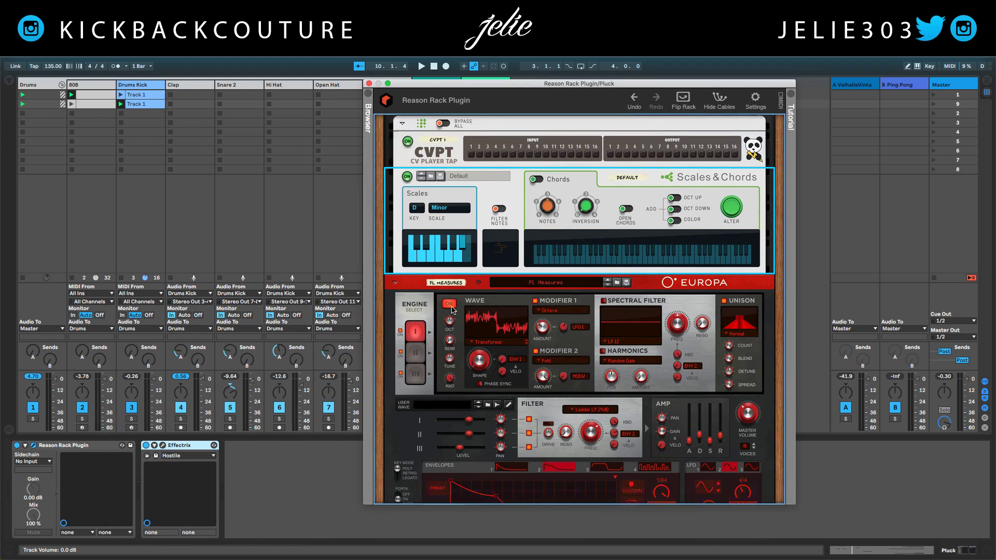
scroll(451, 310, down, 5)
scroll(452, 404, up, 6)
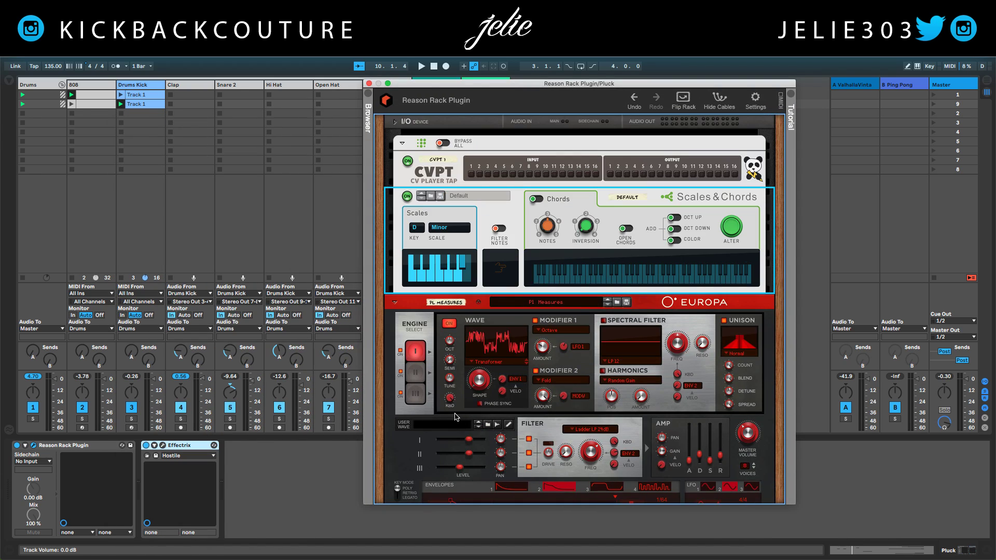